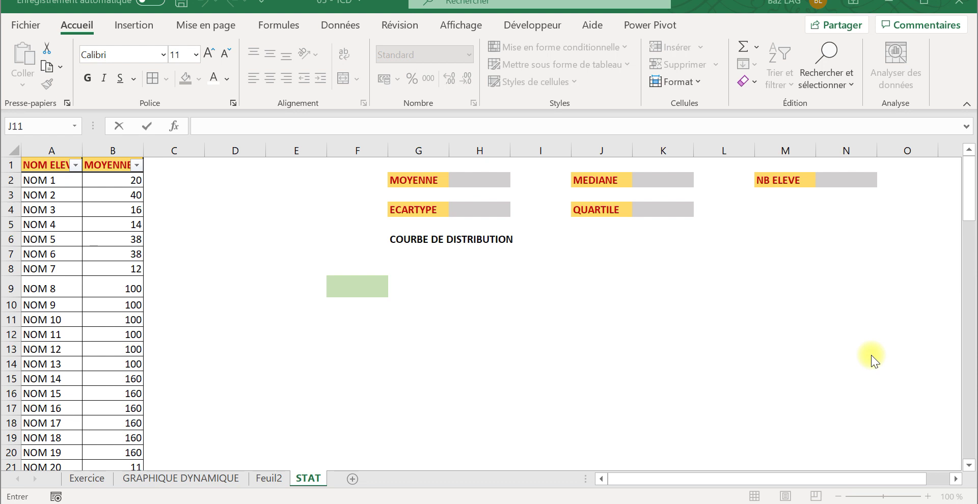
Browse the list of statistical functions available for insertion, from AVERAGEA through Z.TEST, without inserting one
left_click(252, 243)
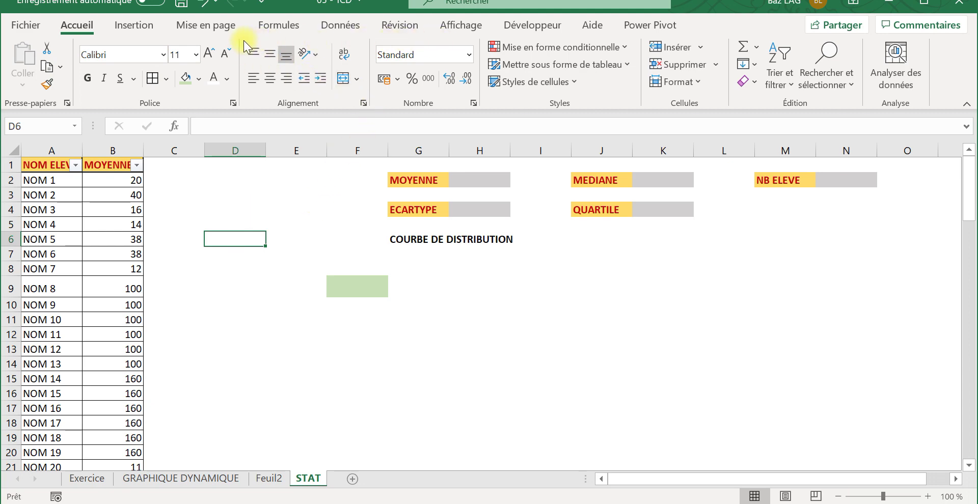
left_click(273, 26)
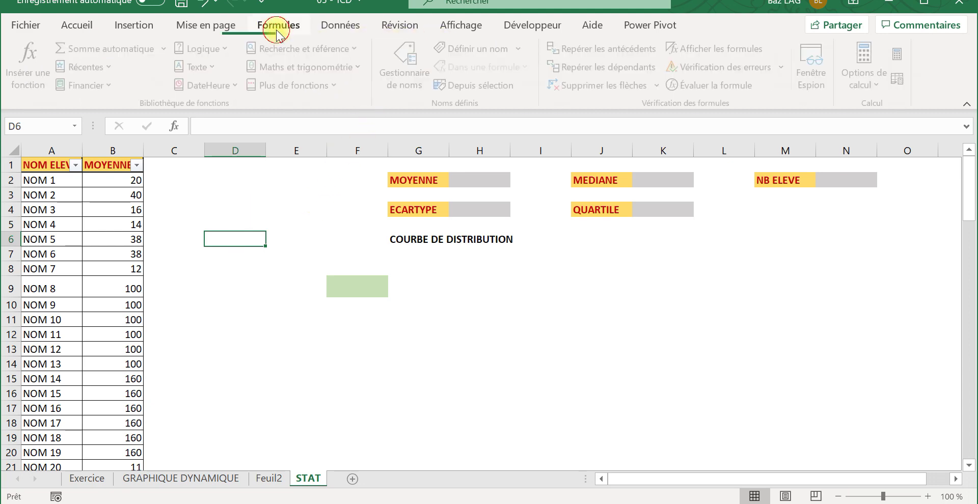
left_click(338, 87)
mouse_move(336, 108)
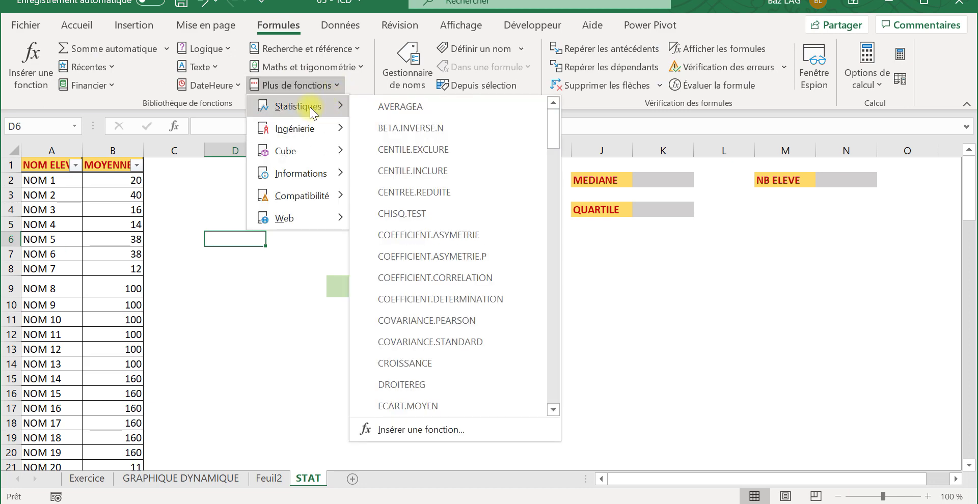
left_click(428, 430)
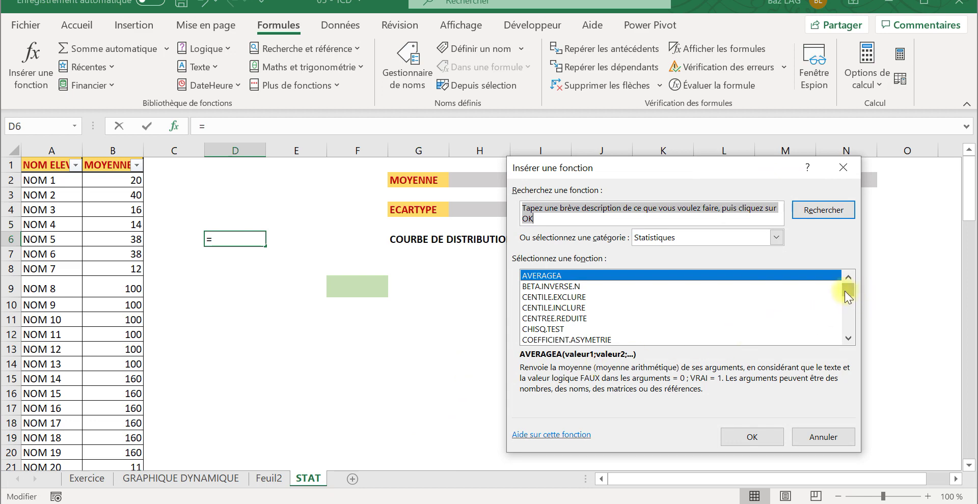
left_click_drag(845, 291, 842, 333)
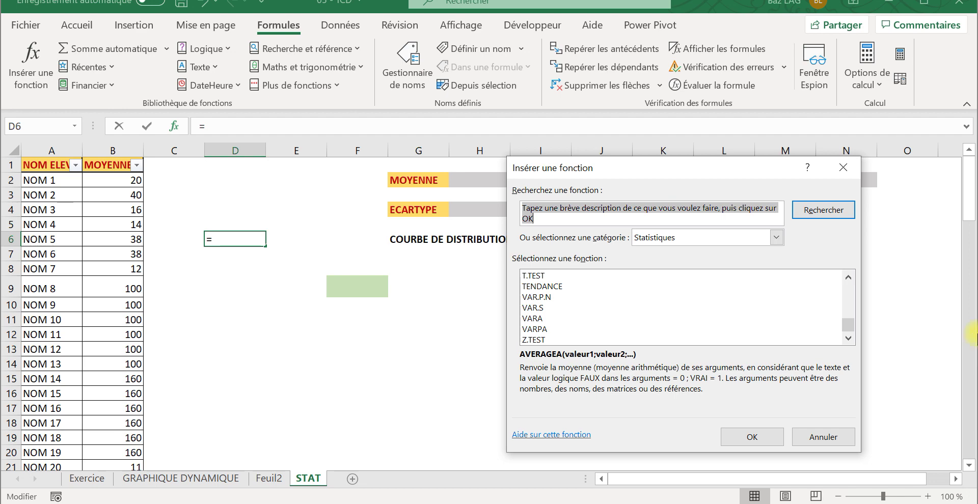
left_click_drag(848, 321, 848, 302)
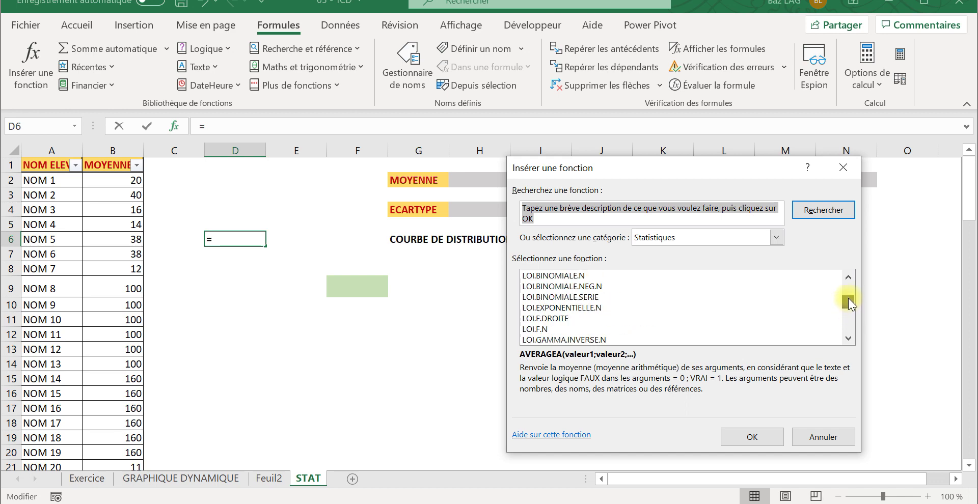
left_click(849, 337)
left_click(848, 337)
left_click(849, 336)
left_click(848, 336)
left_click(848, 337)
left_click(849, 337)
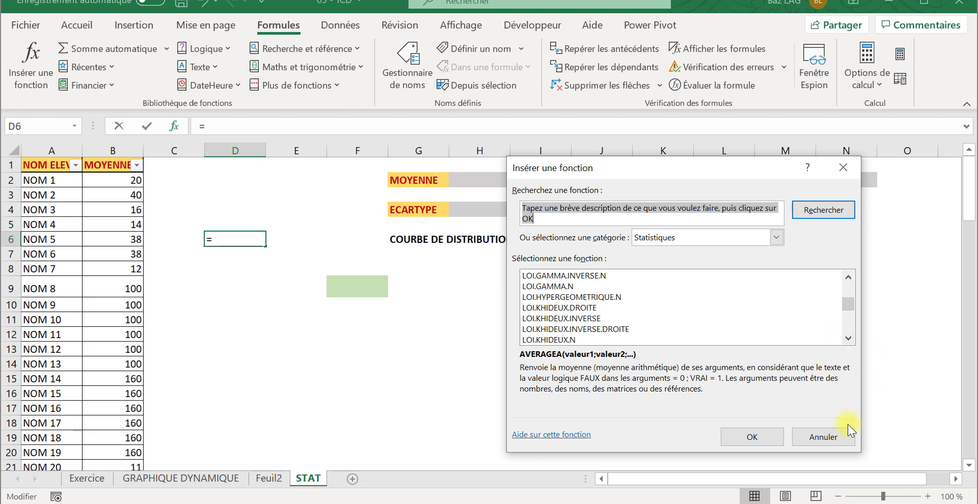
left_click(830, 432)
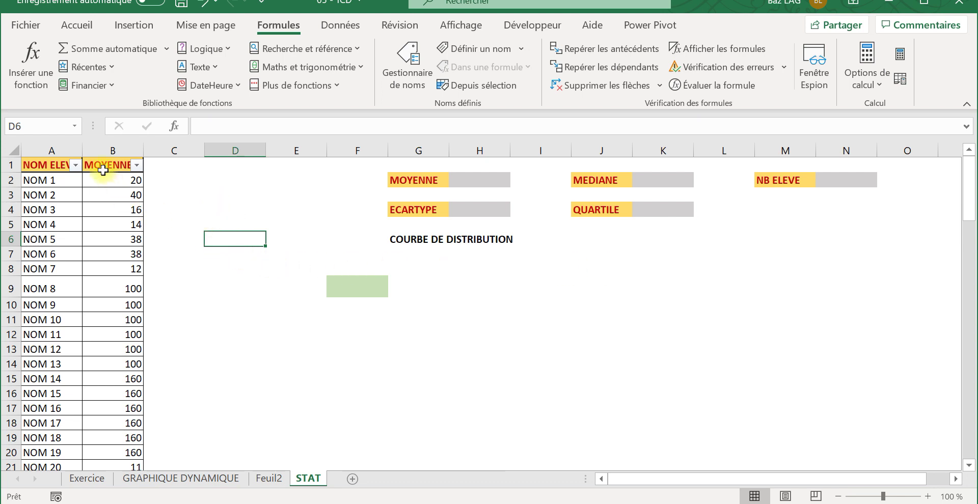
Calculate the average manually in J14 with =3398/96 and check it against the average of column B
left_click(107, 144)
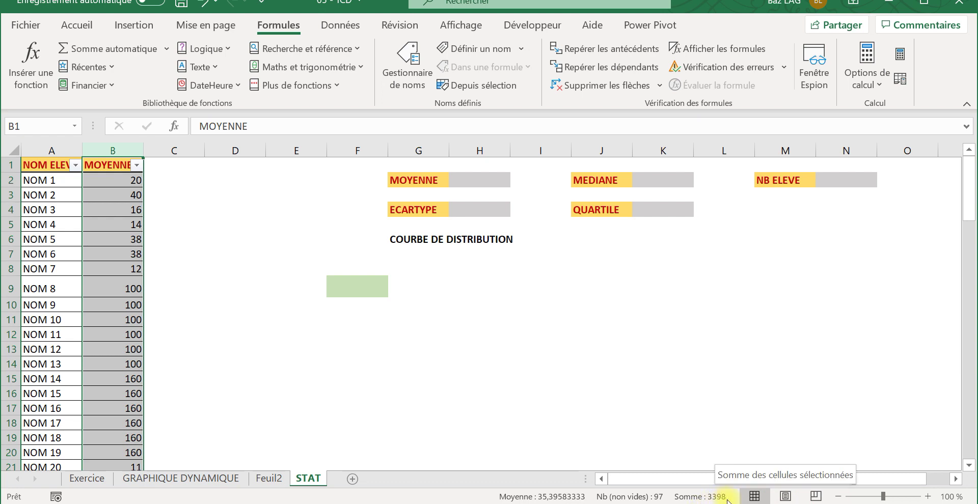
left_click(631, 369)
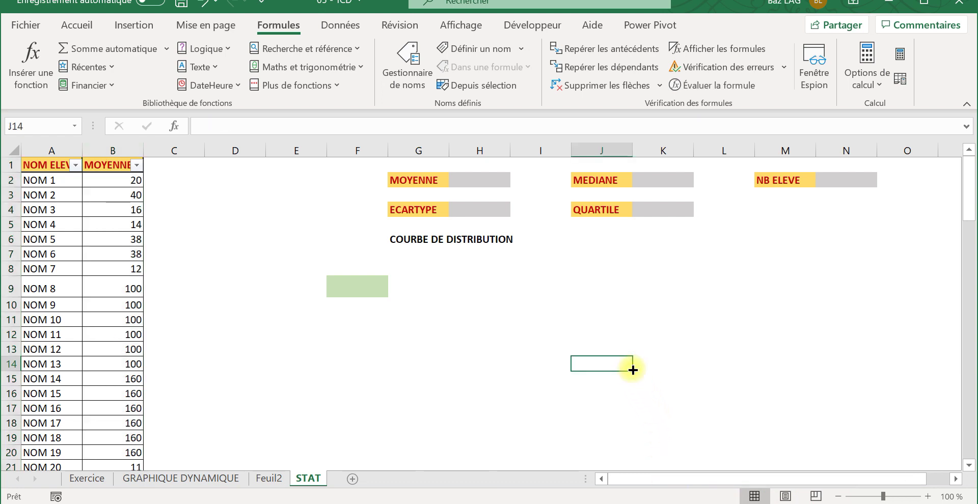
type("=")
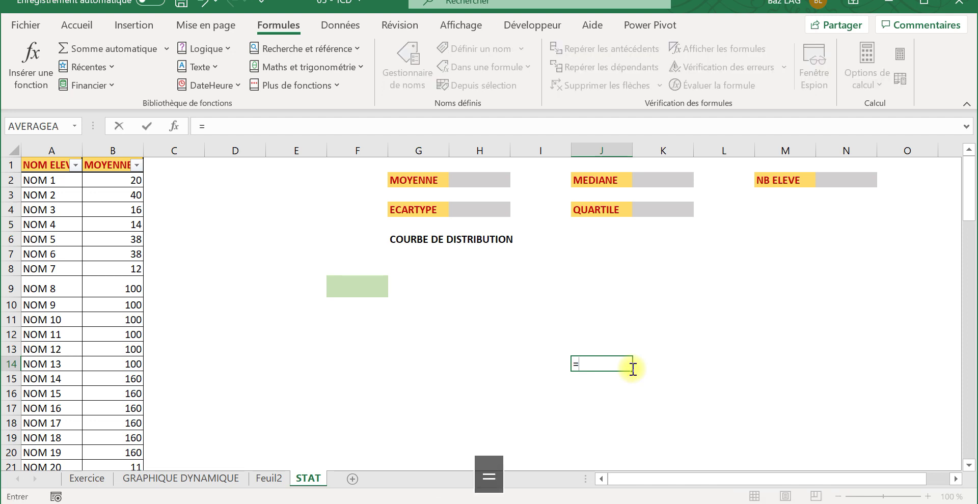
key("Caps_Lock")
type("3")
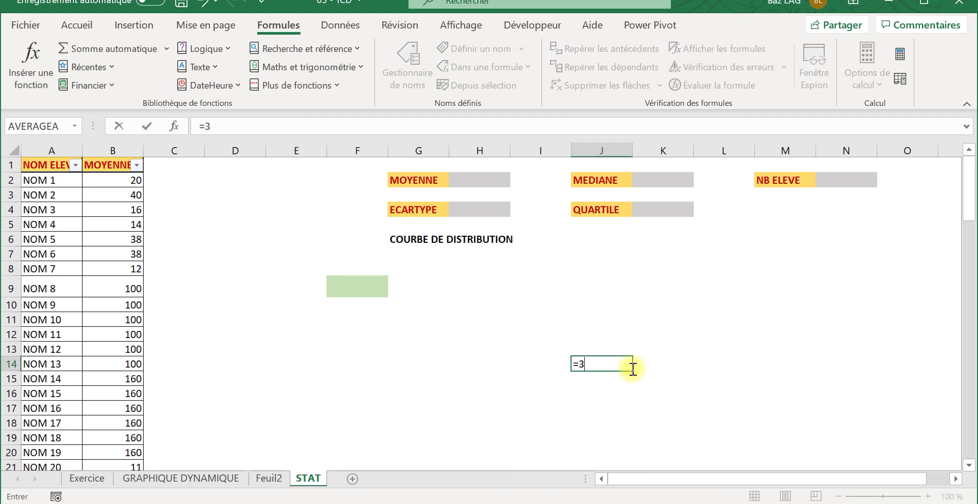
type("3")
type("98")
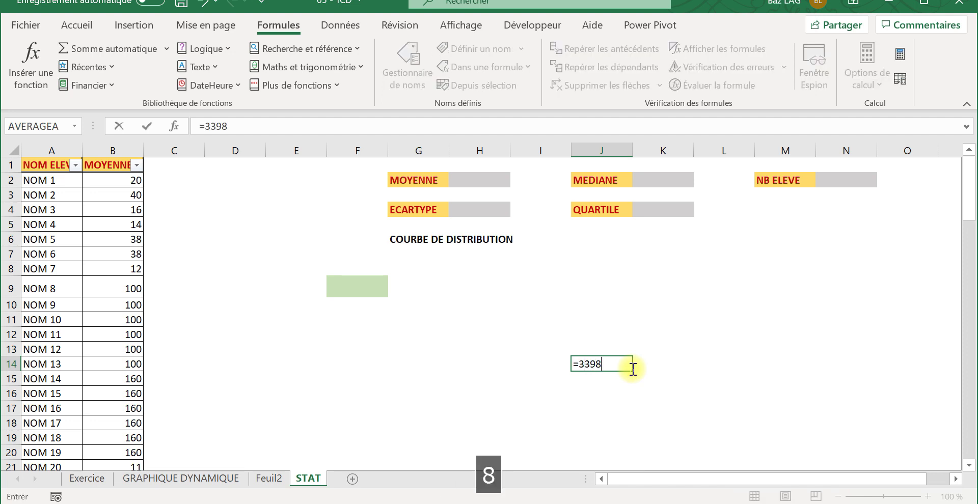
type("/96")
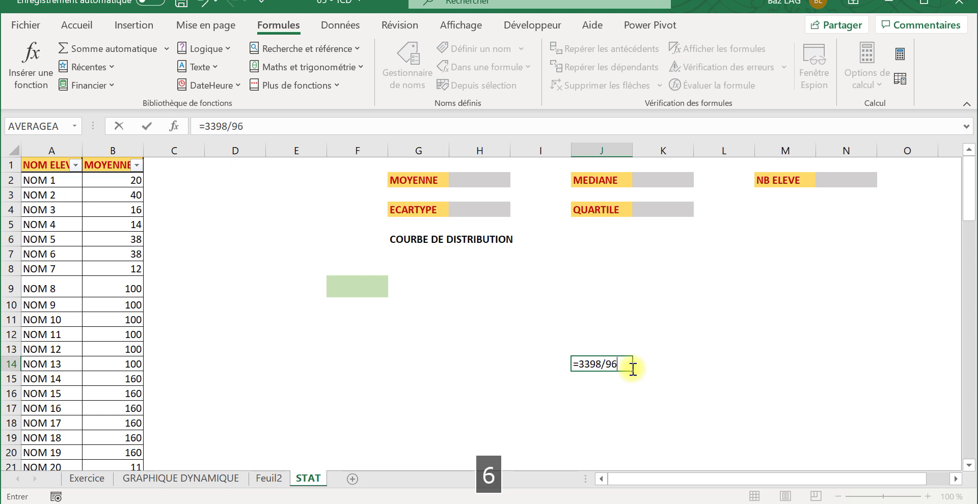
key("Return")
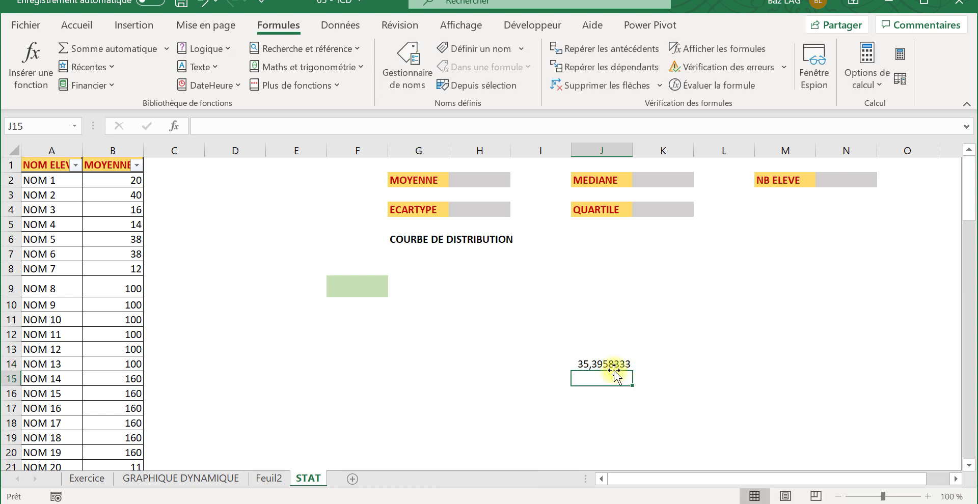
left_click(115, 145)
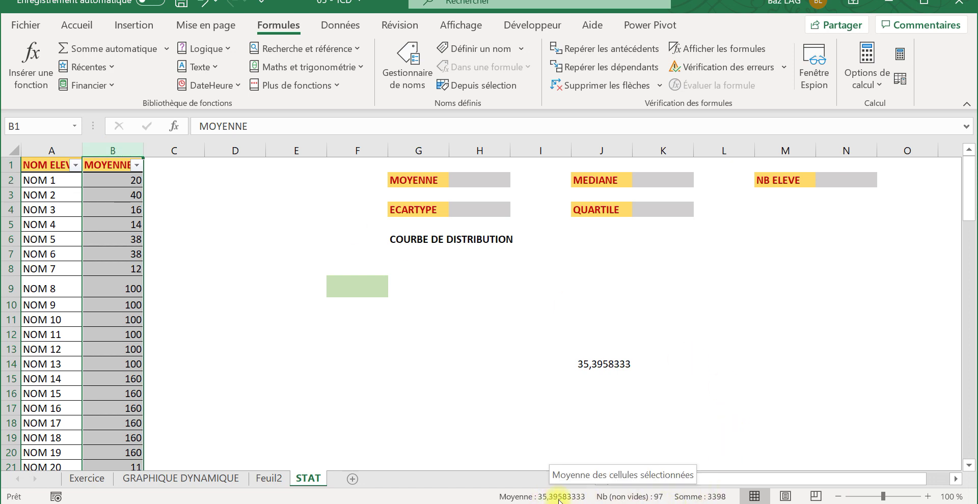
left_click(551, 392)
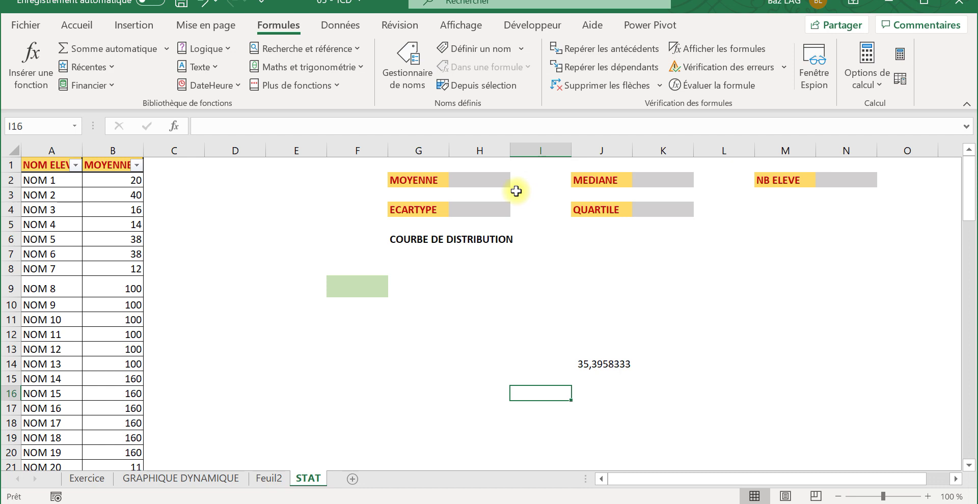
Enter =MOYENNE(B:B) in H2 beside the MOYENNE label and compare it with the manual calculation in J14
left_click(473, 178)
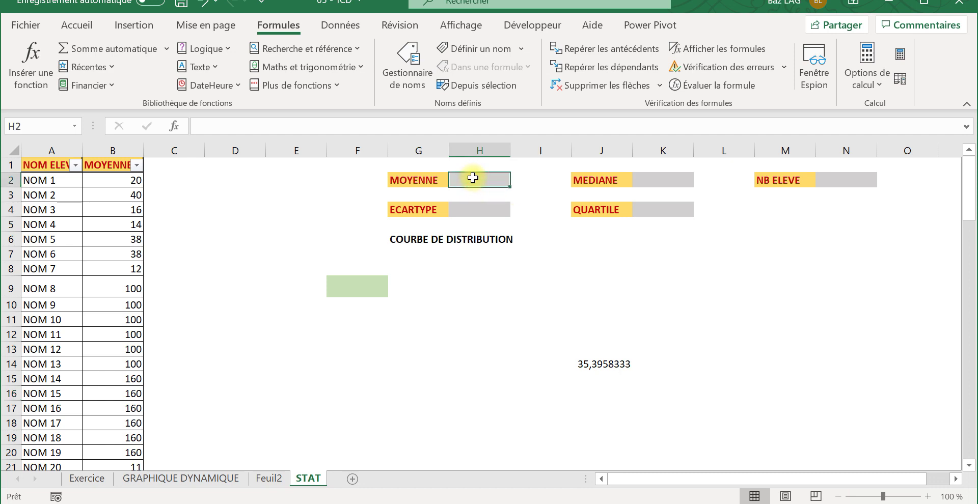
type("+")
key("BackSpace")
key("Caps_Lock")
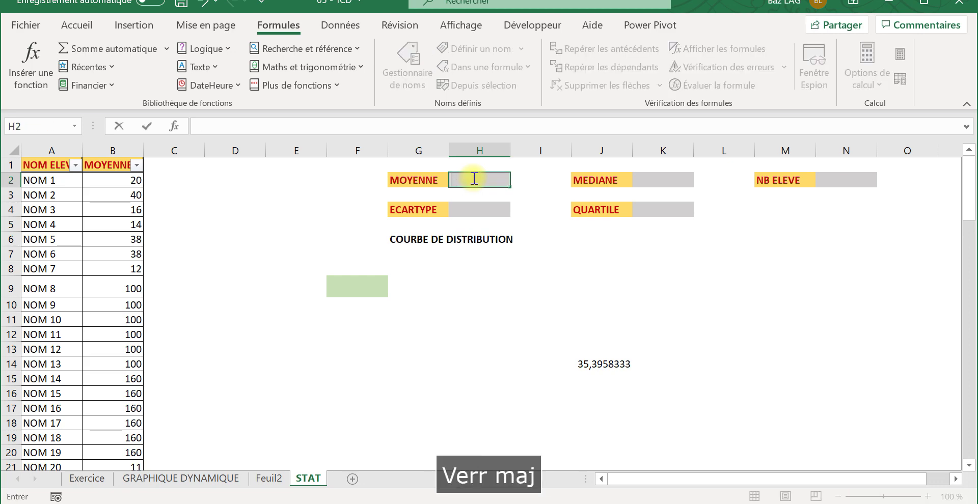
type("=m")
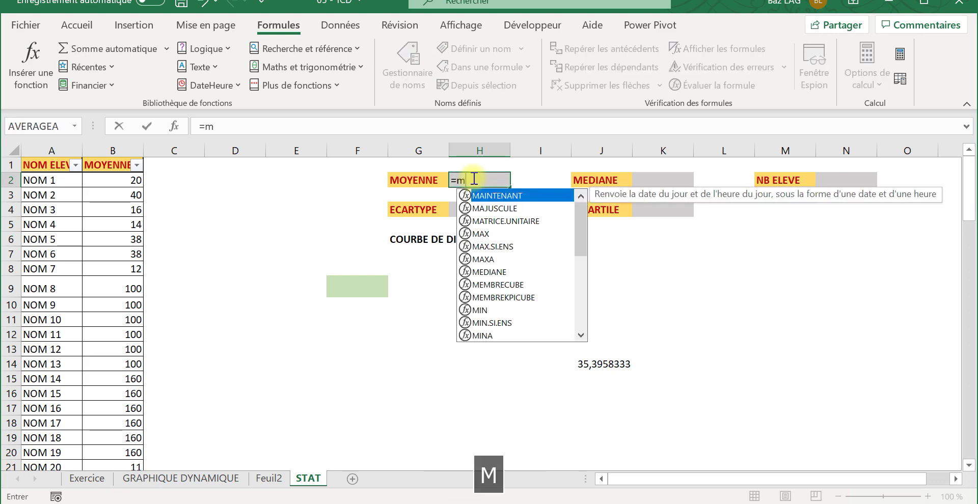
type("oy")
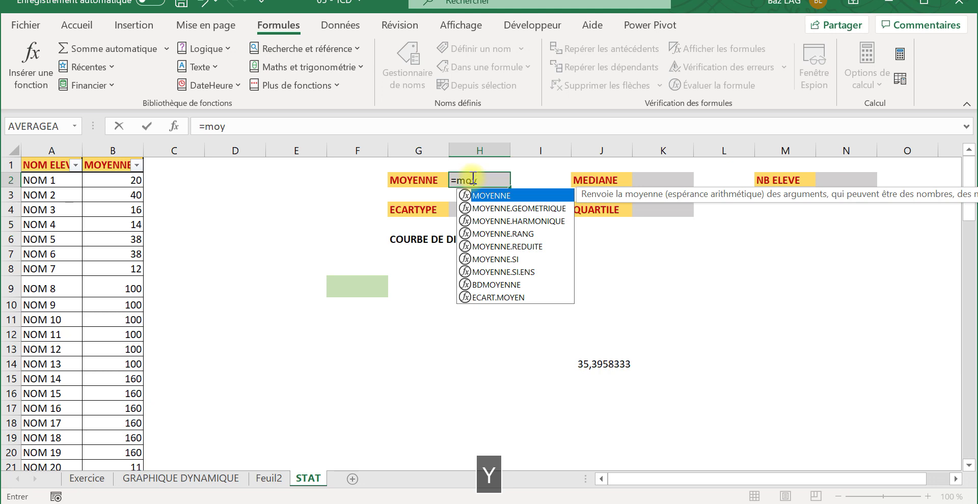
double_click(480, 195)
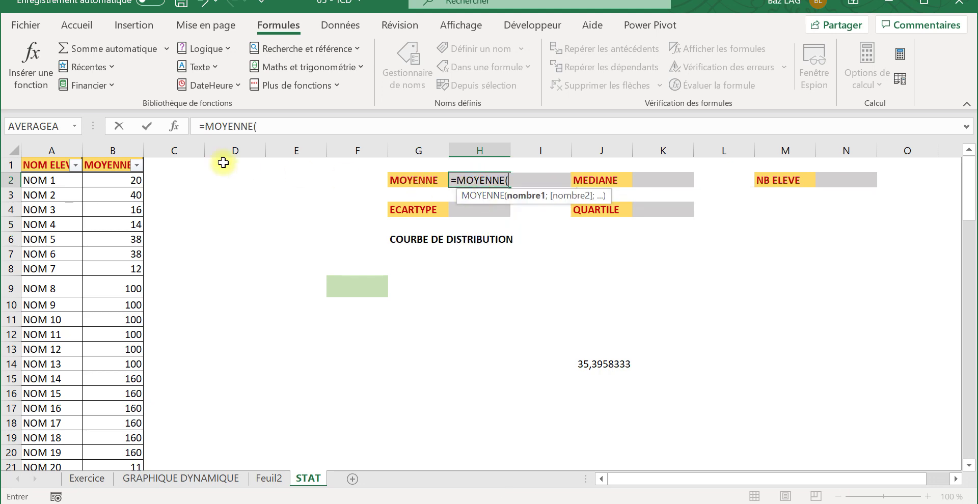
left_click(114, 149)
type(")")
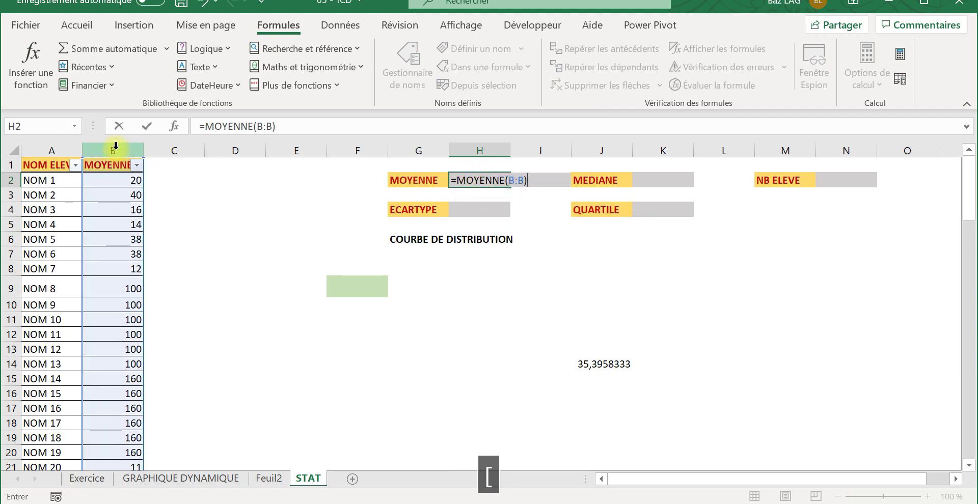
key("Return")
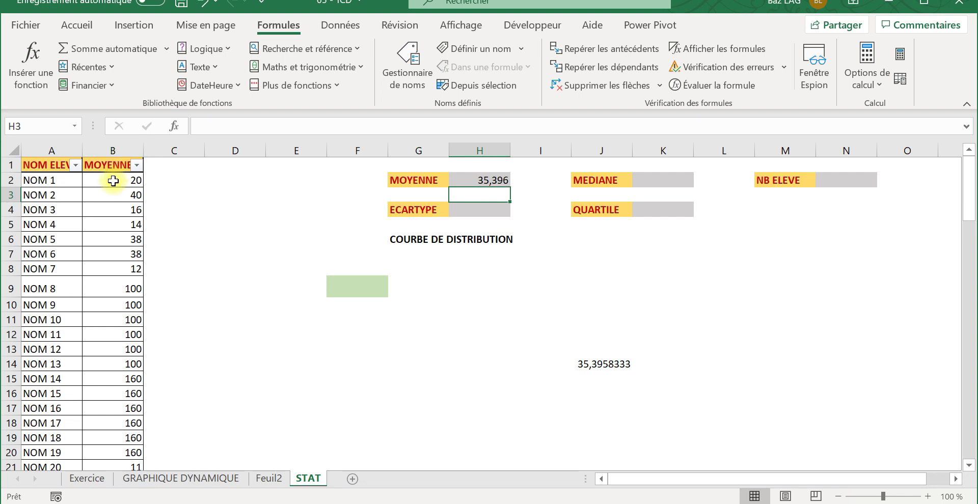
left_click(113, 181)
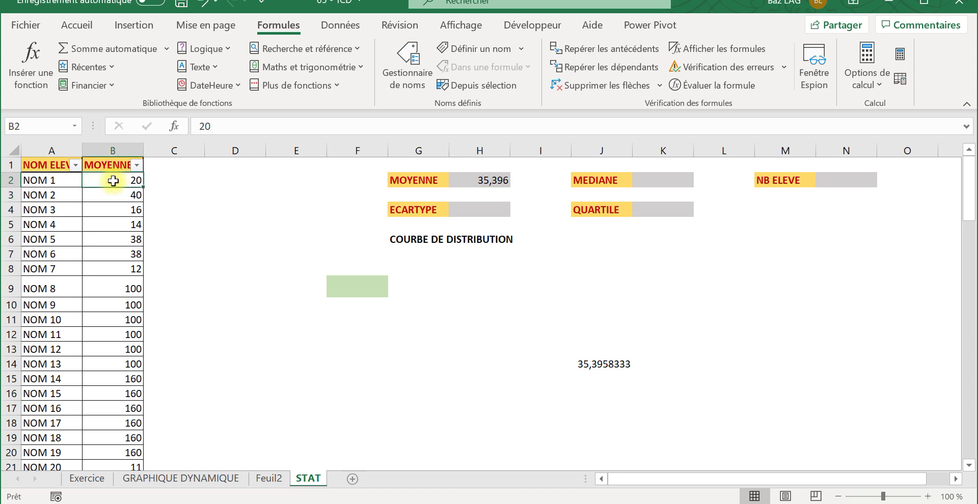
left_click(486, 183)
left_click(602, 365)
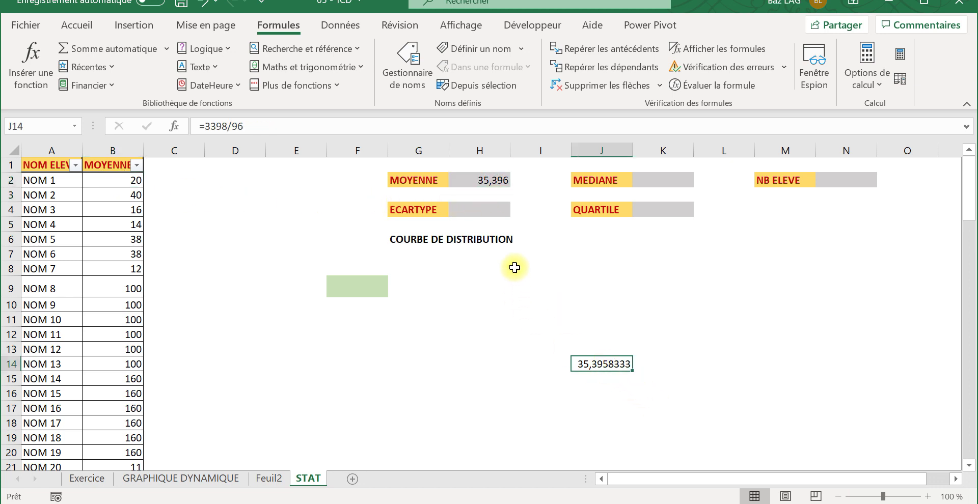
Count the non-empty cells of column B in N2, beside NB ELEVE, with =NBVAL(B:B)
left_click(859, 185)
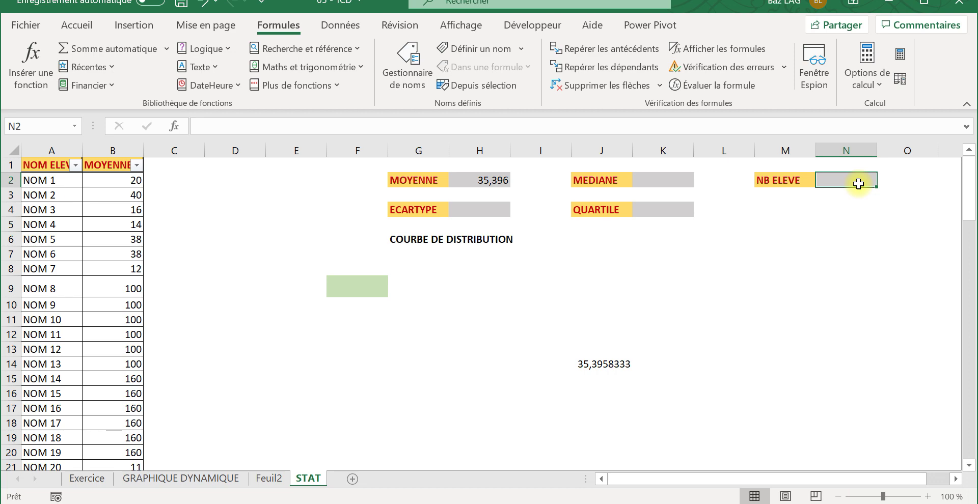
type("=nbv")
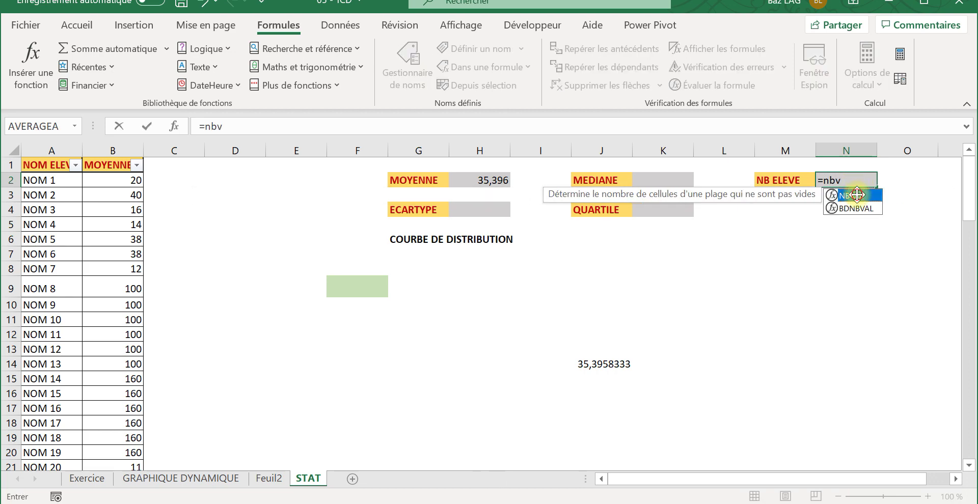
double_click(852, 195)
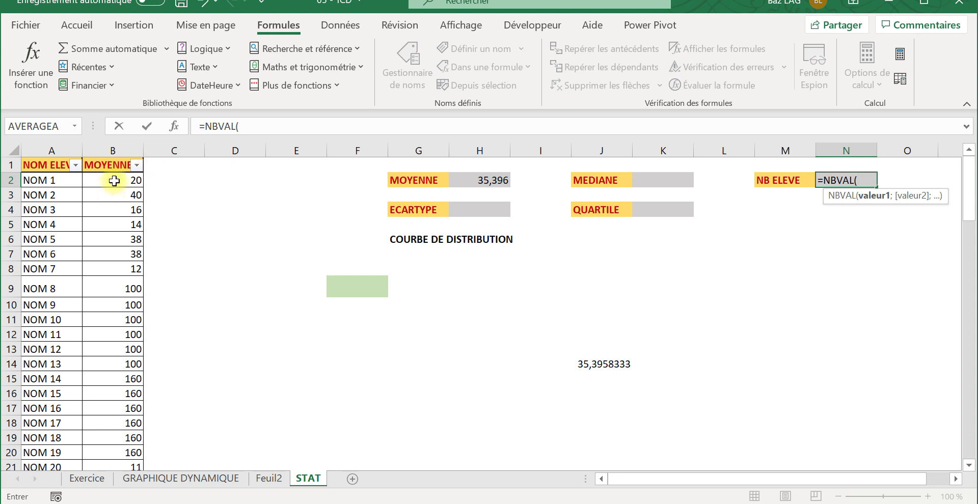
left_click(118, 151)
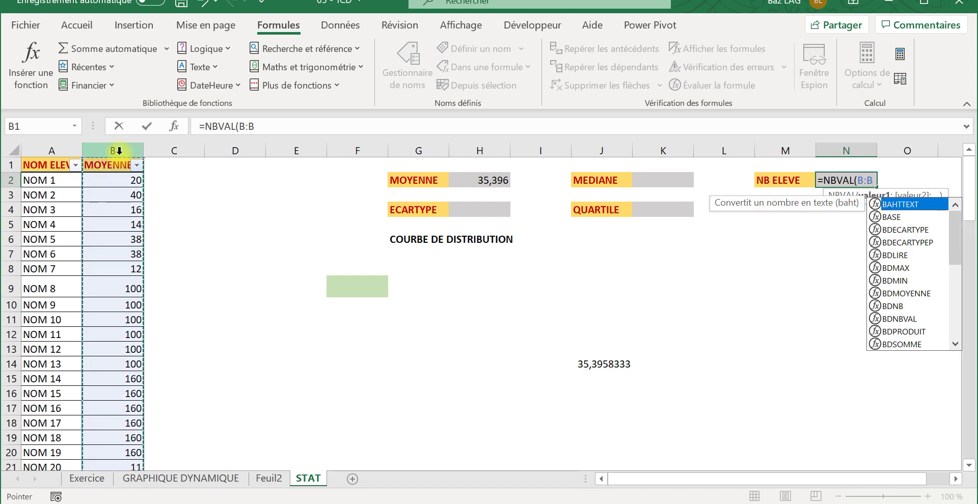
type(")")
key("Return")
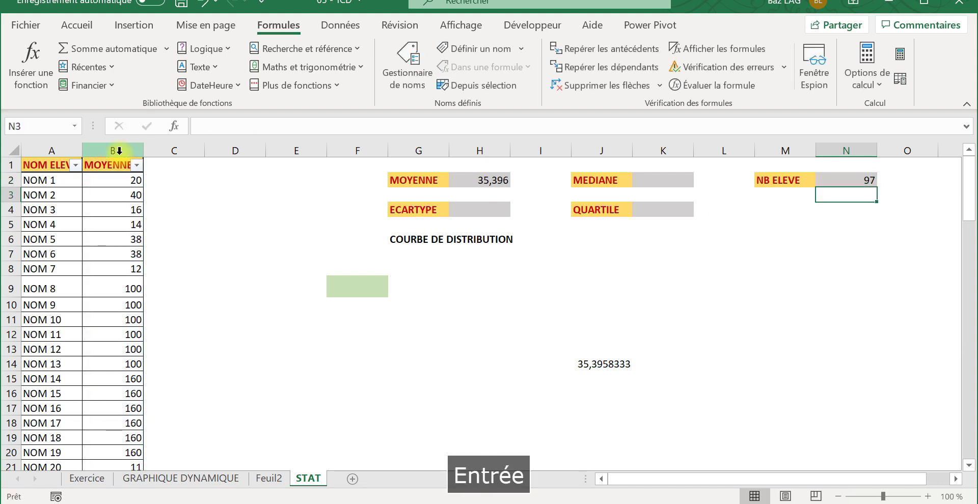
Subtract the header row from the student count in N2 by changing the formula to =NBVAL(B:B)-1
left_click(850, 181)
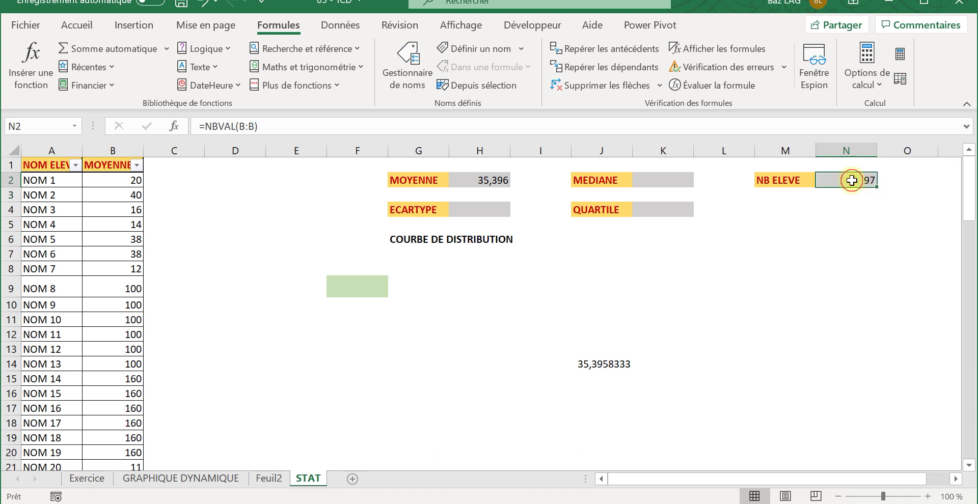
left_click(358, 126)
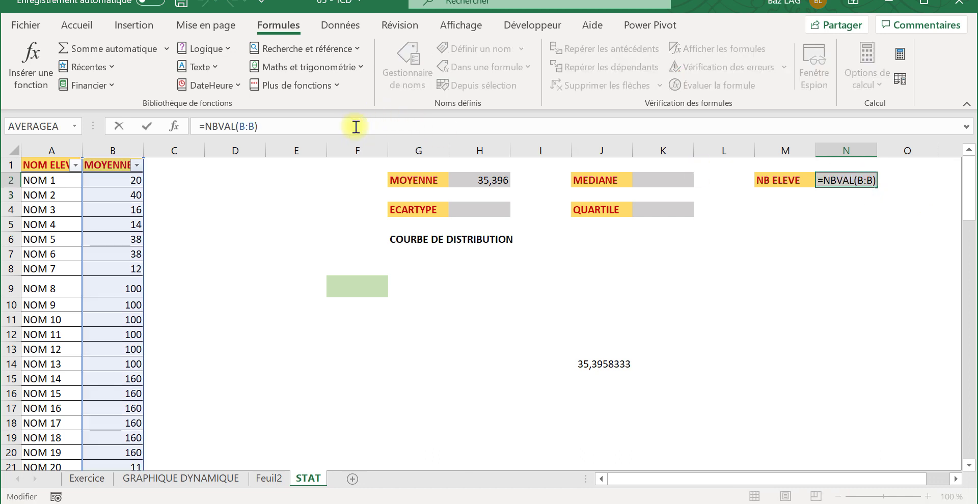
type("-")
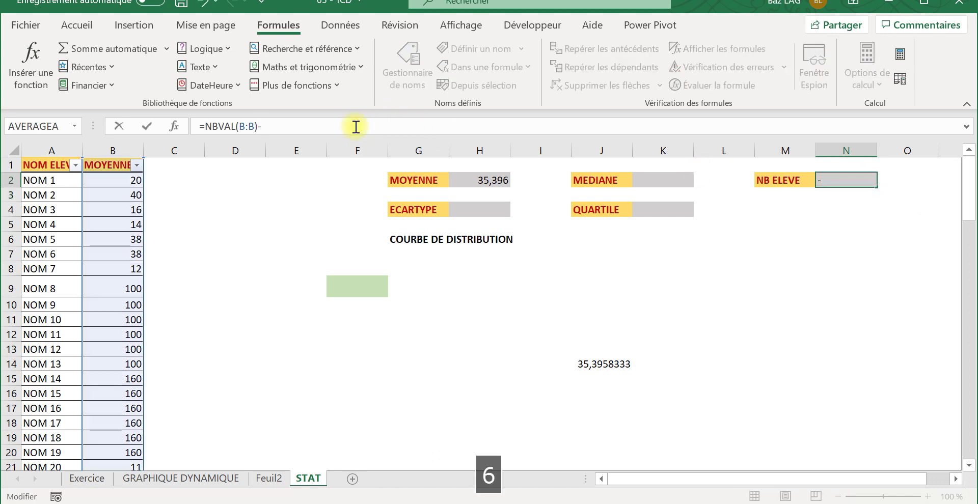
type("1")
key("Return")
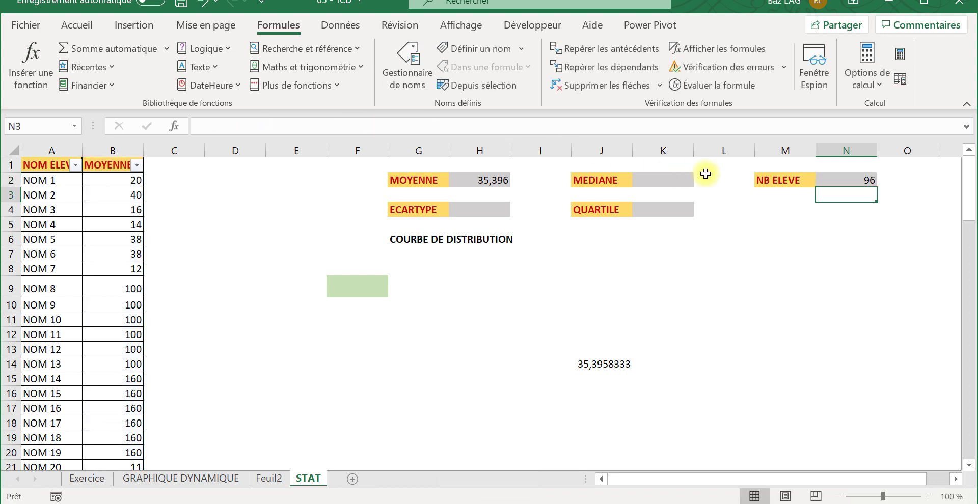
Calculate the population standard deviation of column B in H4, beside the ECARTYPE label, with +ECARTYPEP(B:B)
left_click(869, 180)
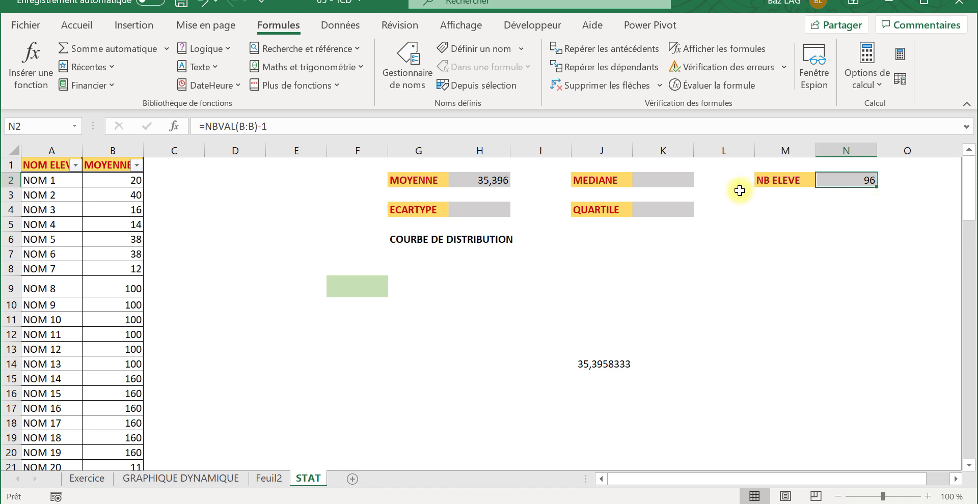
left_click(482, 207)
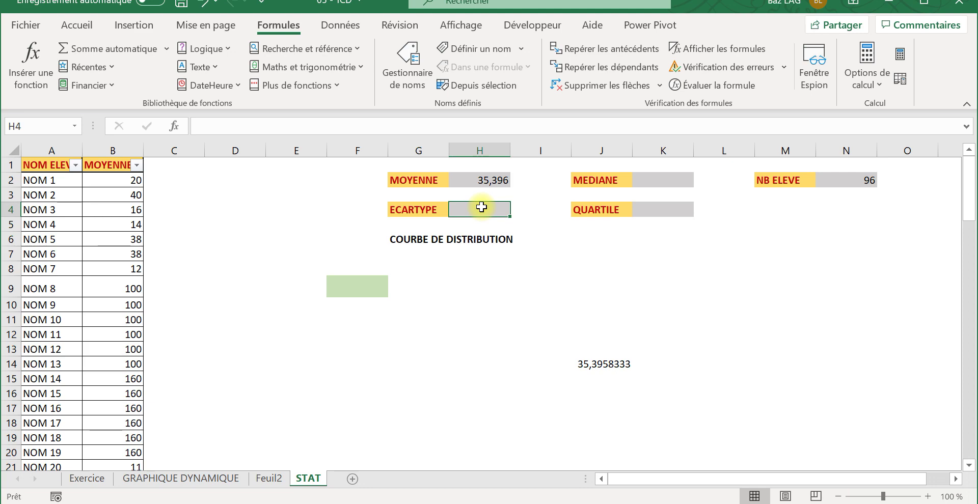
type("+E")
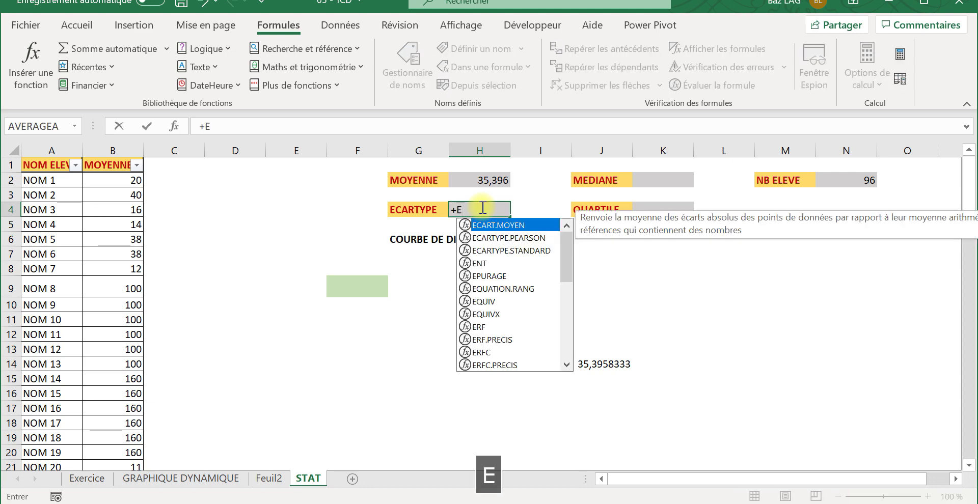
type("C")
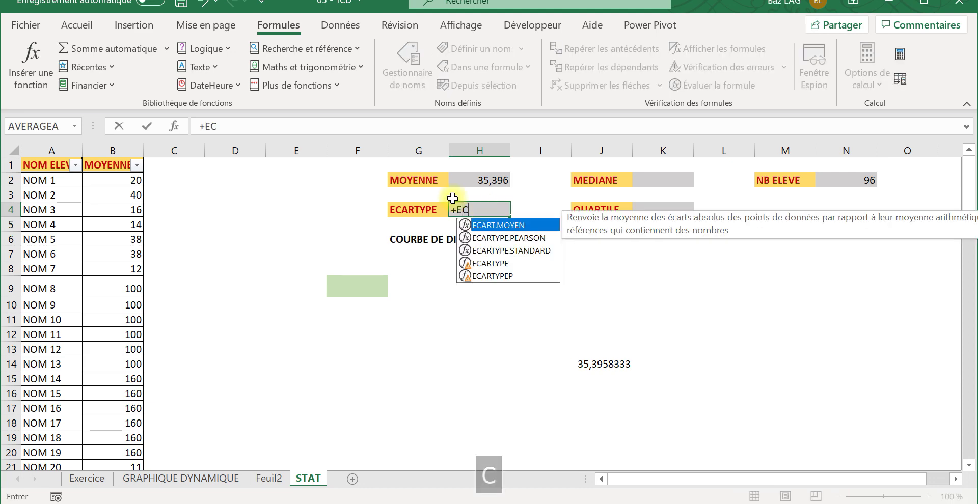
double_click(499, 272)
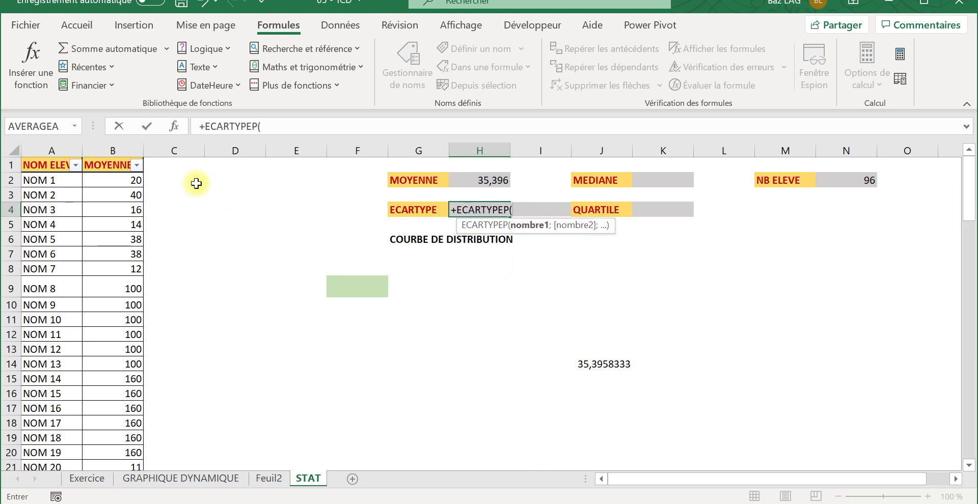
left_click(112, 149)
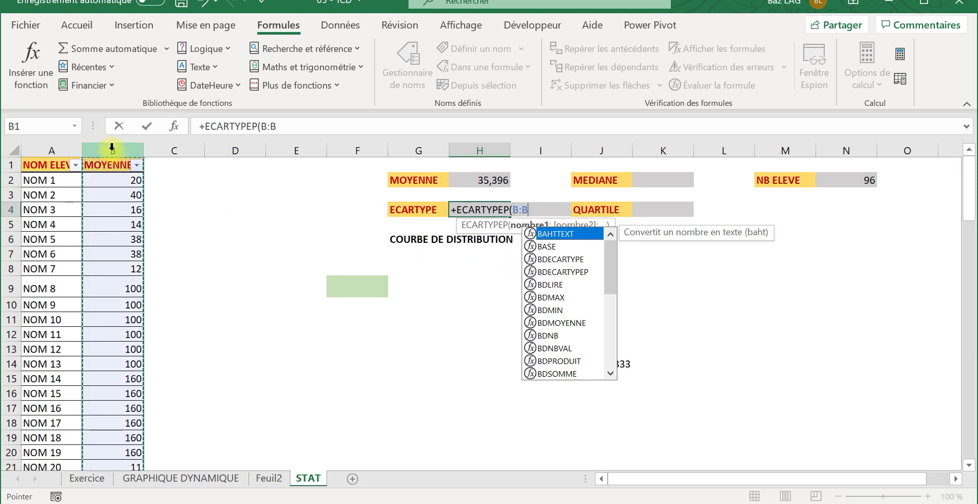
type("°")
key("BackSpace")
type(")")
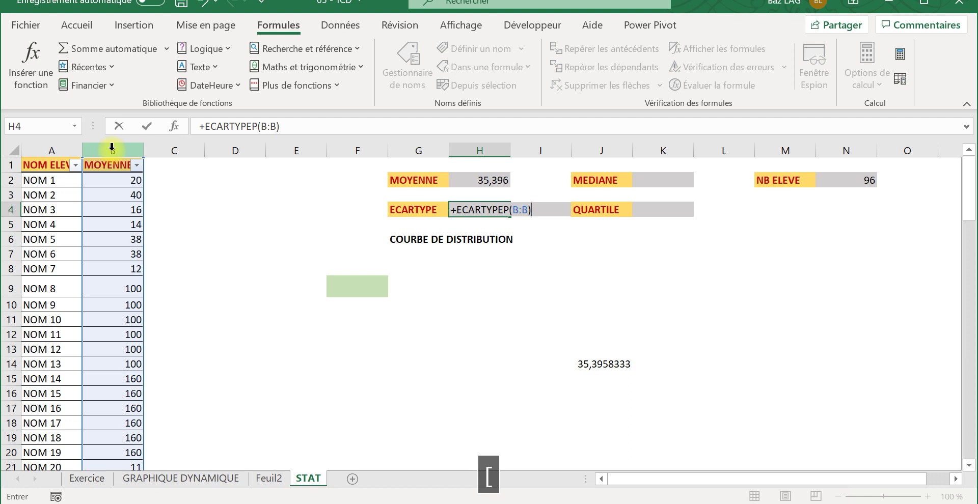
key("Return")
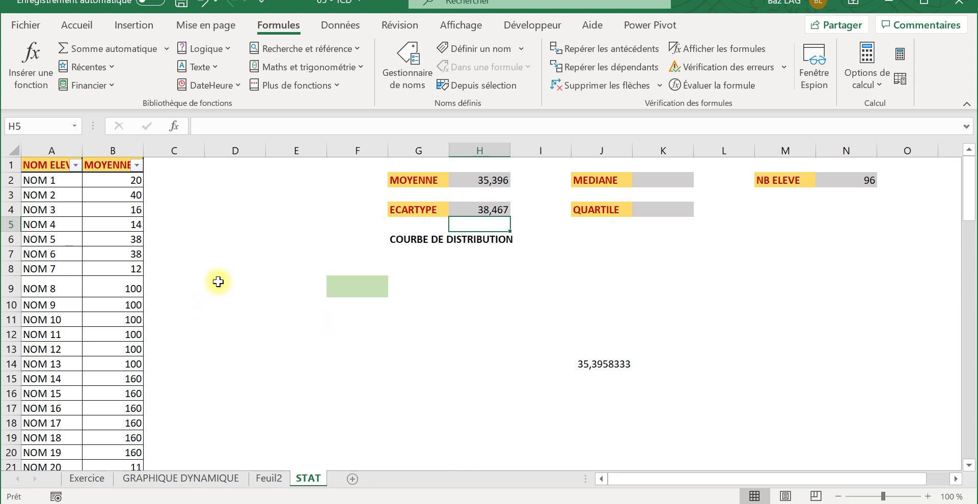
Build a small sample series by entering 10 in D9 and filling it down to D18
left_click(239, 292)
type("&à")
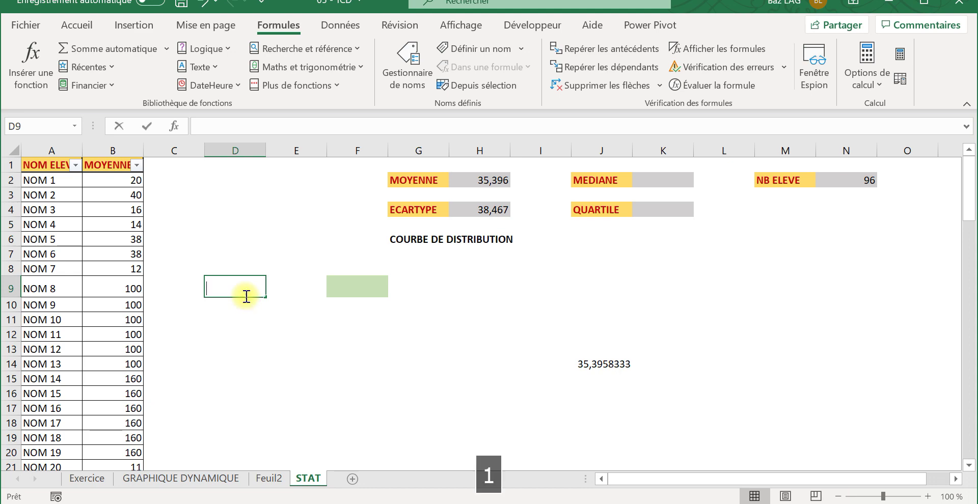
key("BackSpace")
key("BackSpace")
type("10")
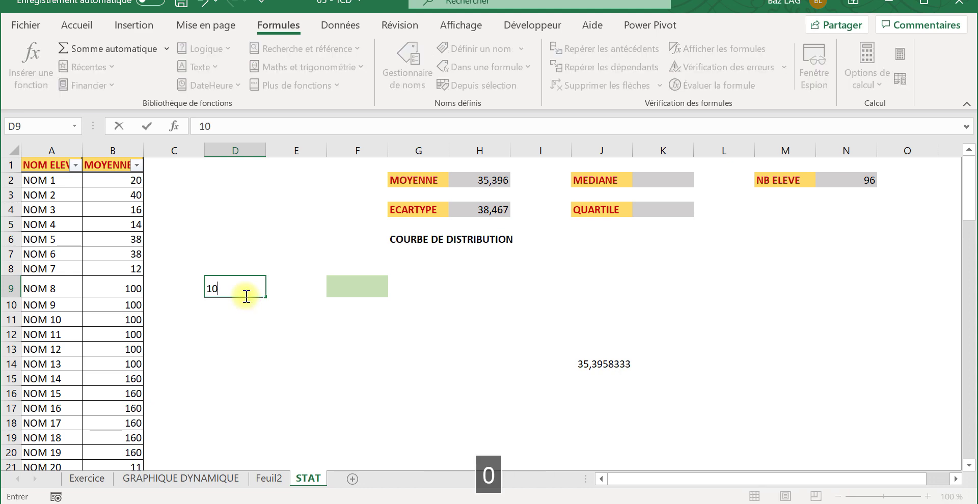
key("Return")
left_click(255, 288)
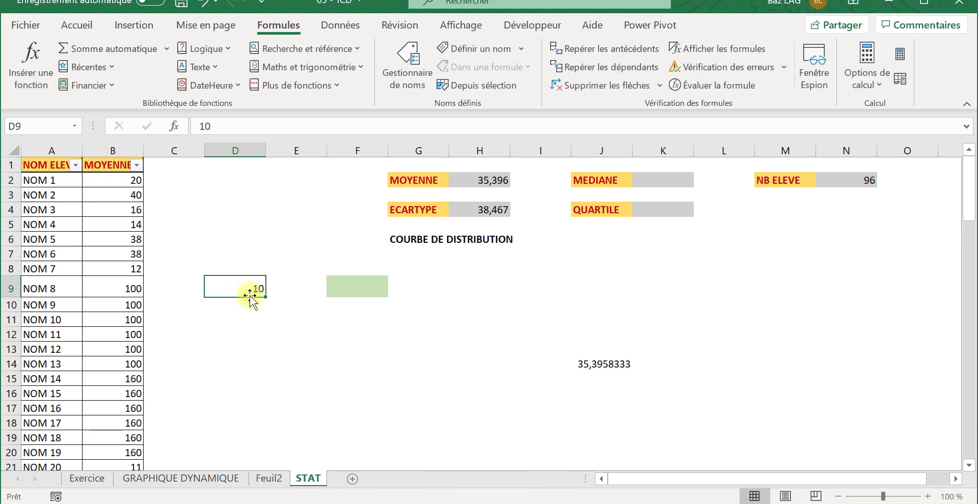
left_click_drag(268, 297, 255, 424)
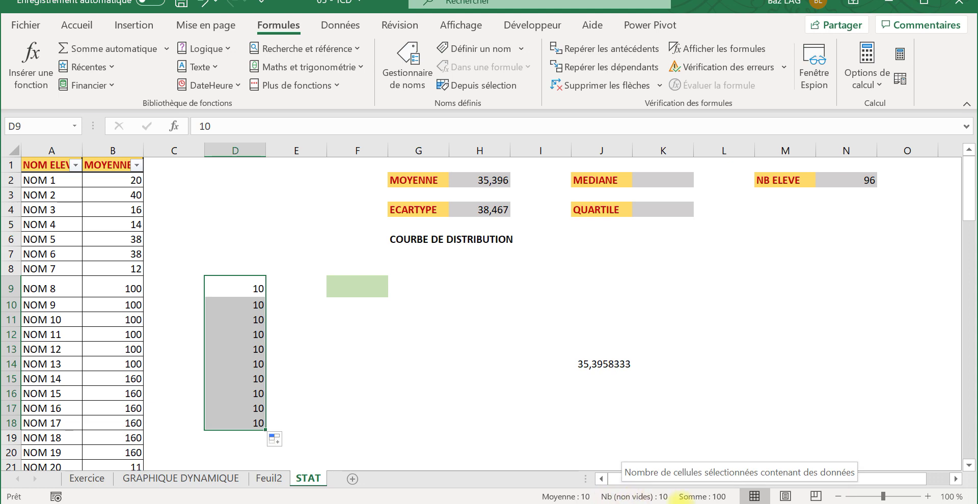
Calculate the standard deviation of the sample series in the green cell F9 with +ECARTYPEP(D9:D18)
left_click(366, 284)
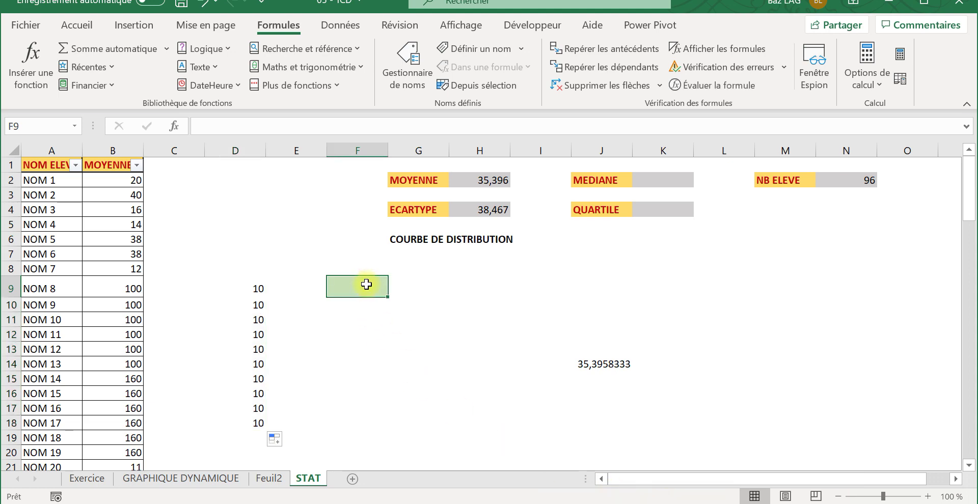
type("+E")
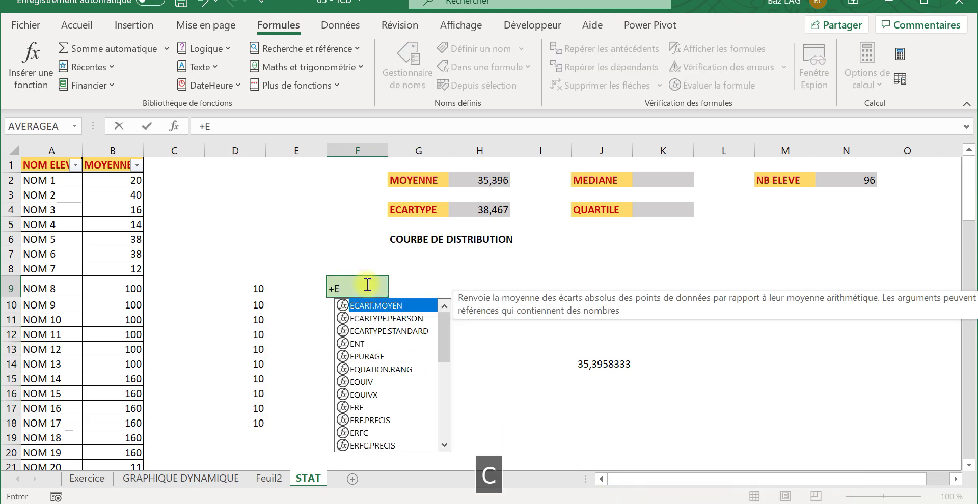
type("CAR")
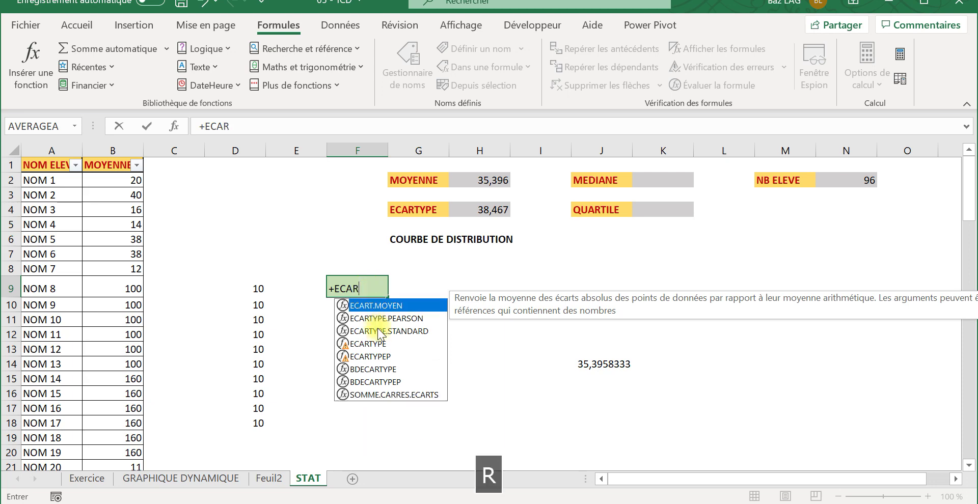
double_click(386, 358)
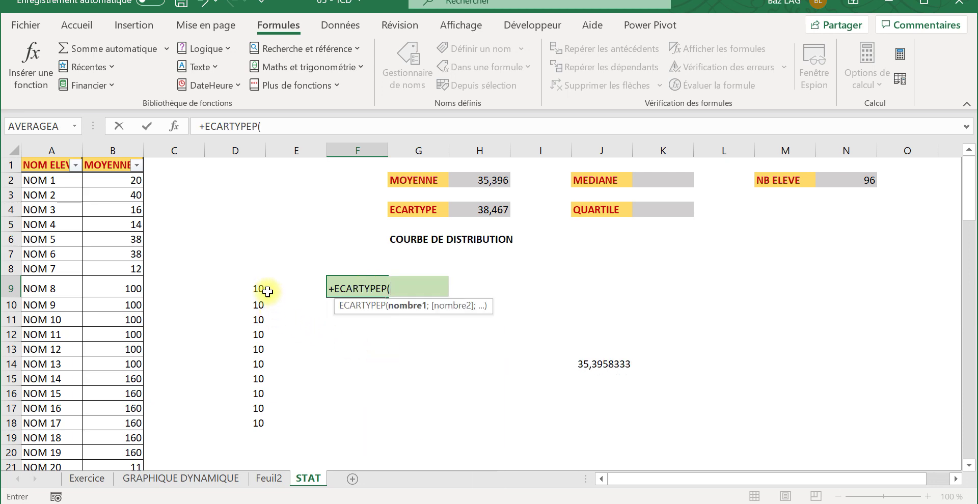
left_click_drag(258, 289, 256, 417)
type("°")
key("Caps_Lock")
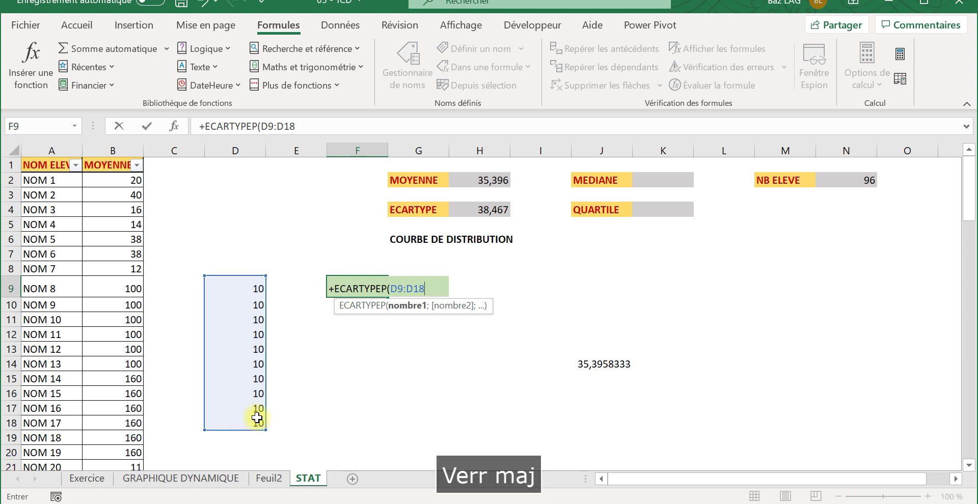
type(")")
key("Return")
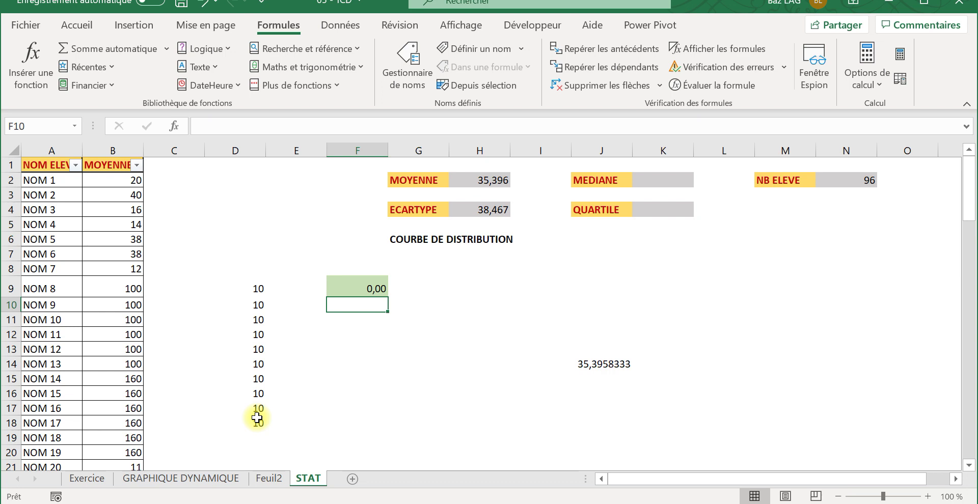
Introduce some spread into the sample series by changing D9 to 0 and D12 to 12
left_click(254, 289)
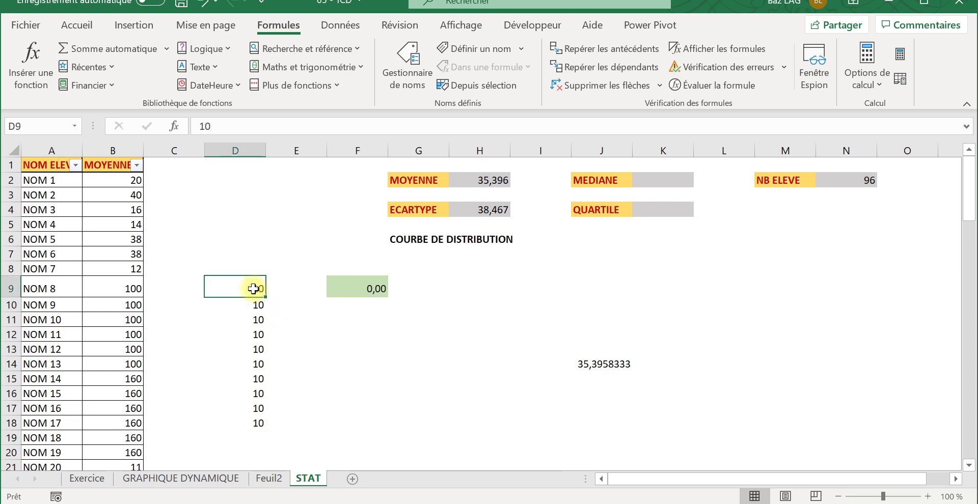
type("à")
key("BackSpace")
key("Caps_Lock")
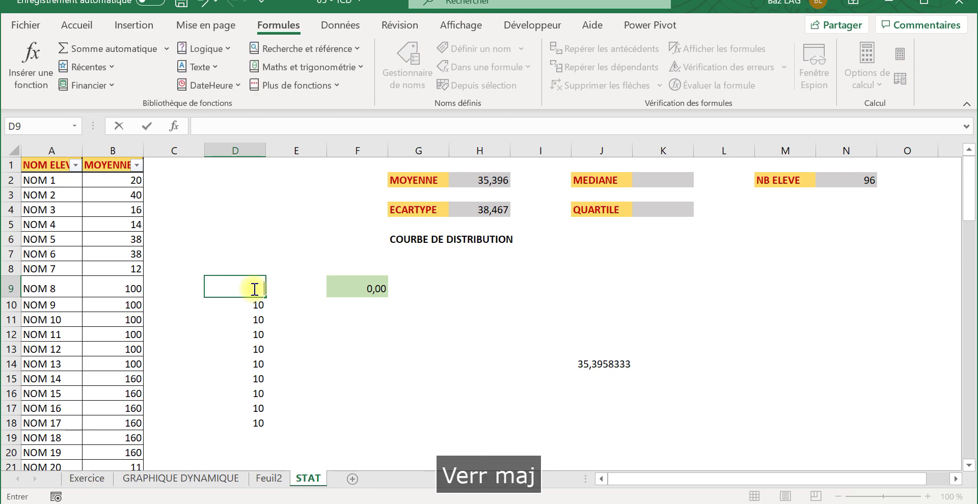
type("0")
key("Return")
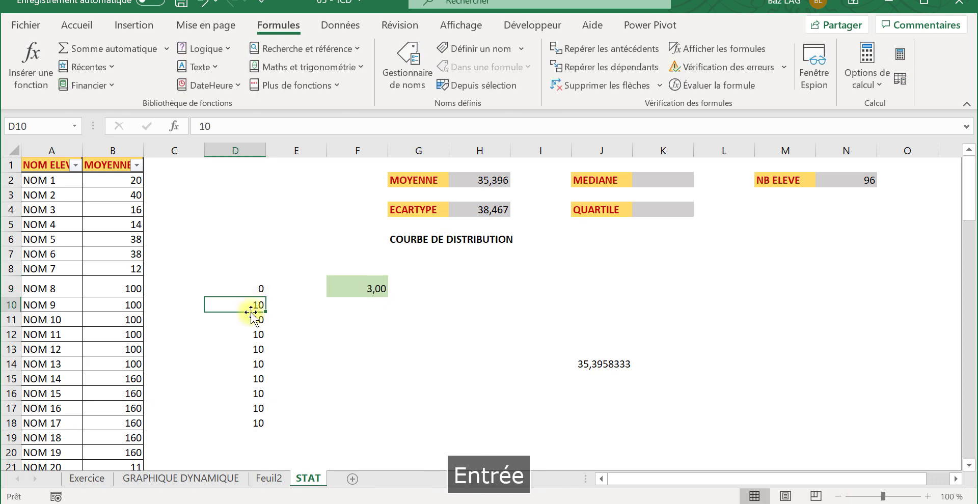
left_click(253, 333)
type("12")
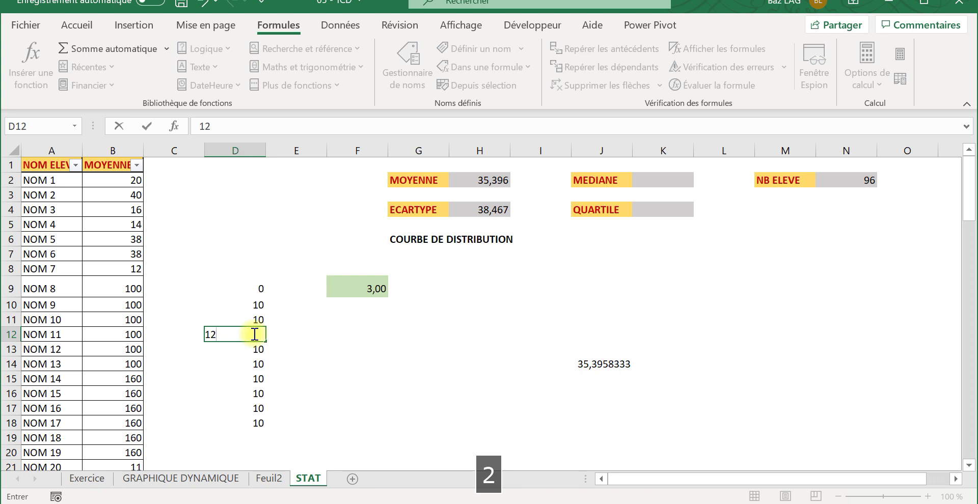
key("Return")
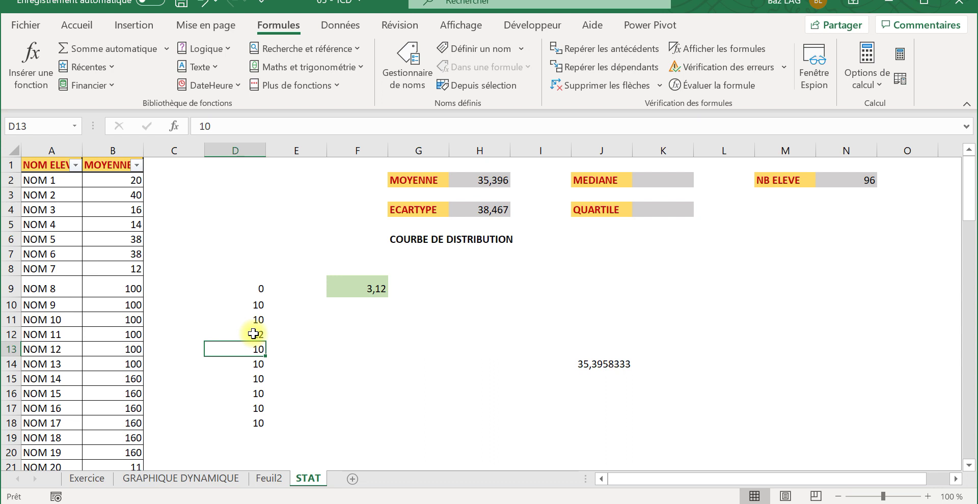
Set D15 to the extreme value 1000000 and compare the standard deviations in H4 and F9
left_click(258, 377)
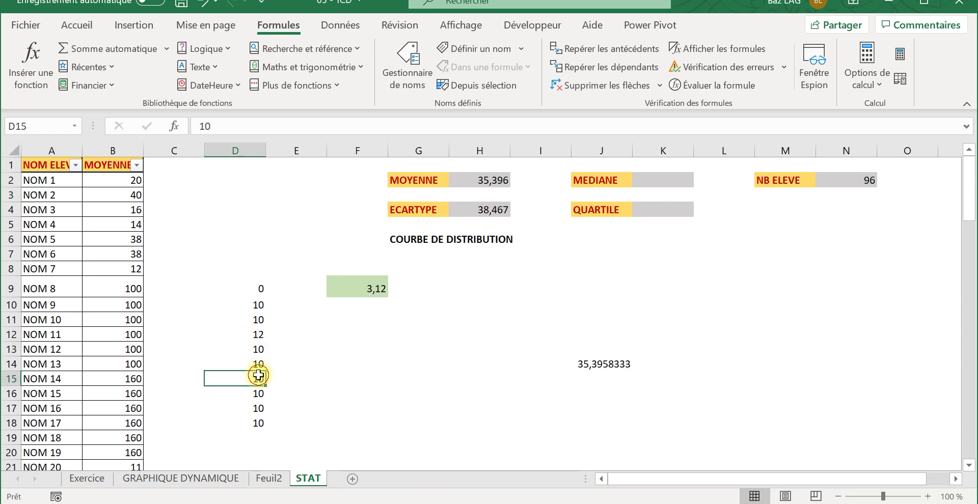
type("10000")
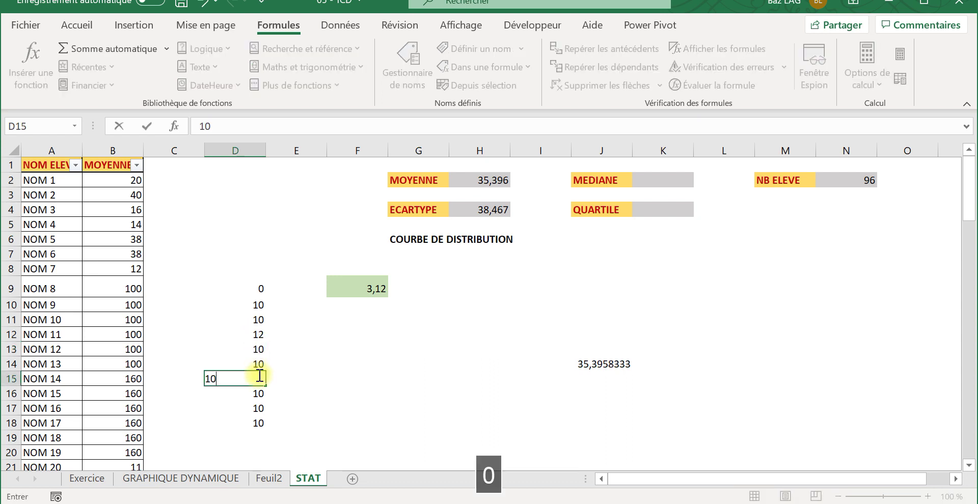
type("0")
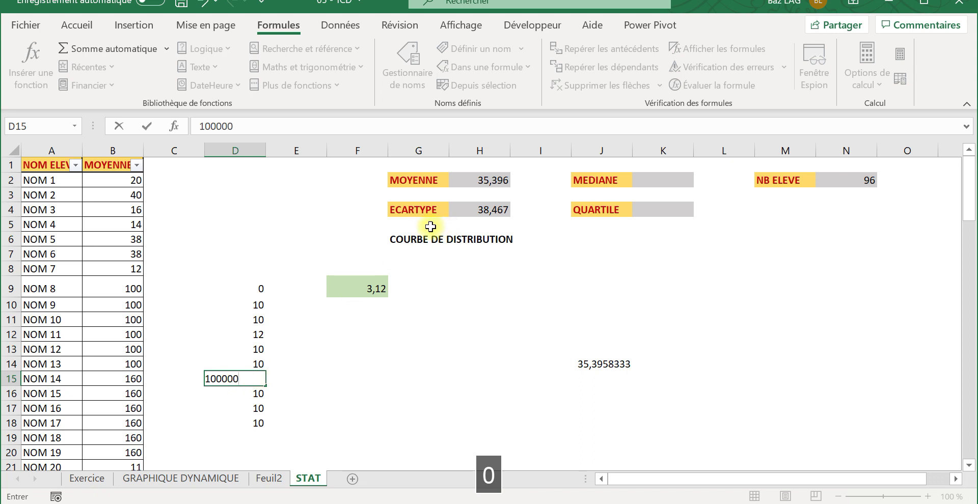
type("0")
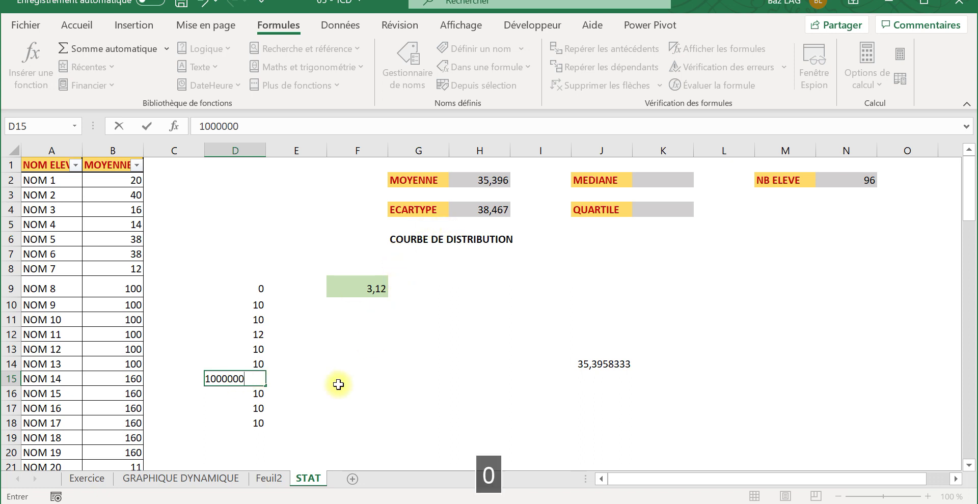
key("Return")
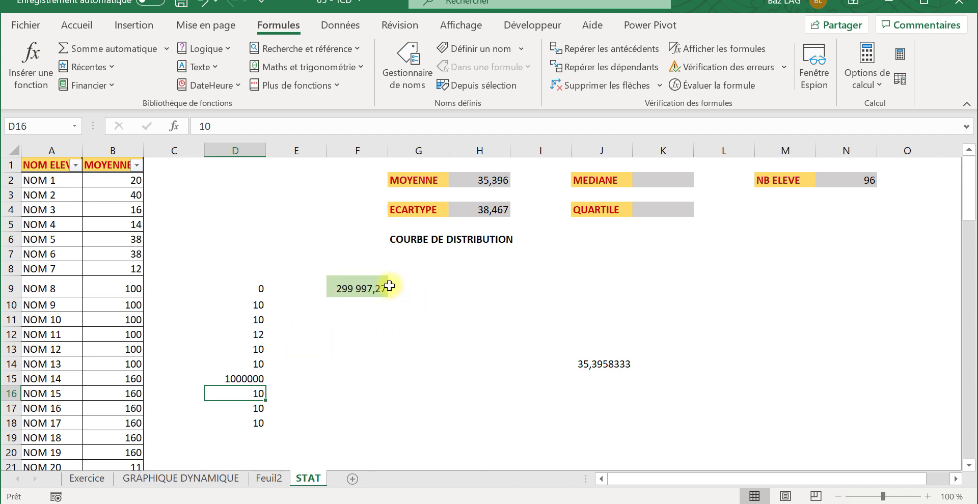
left_click(498, 210)
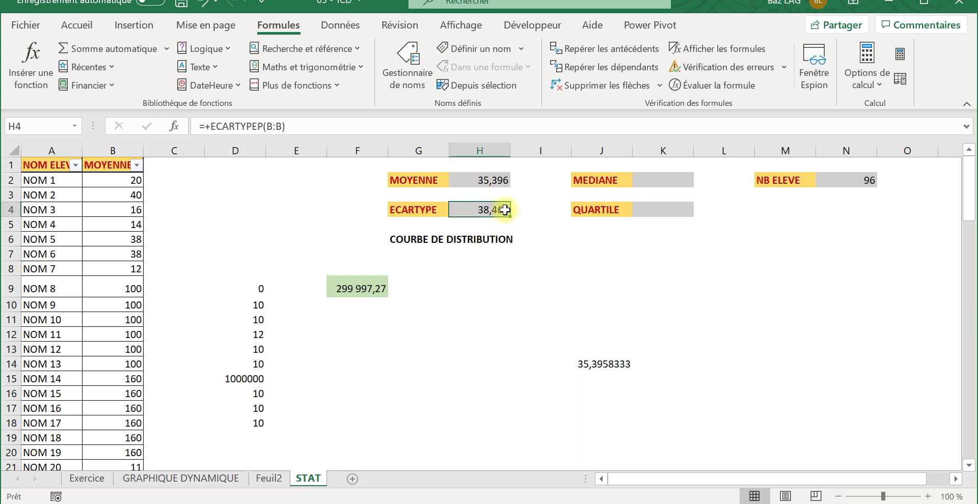
left_click(363, 295)
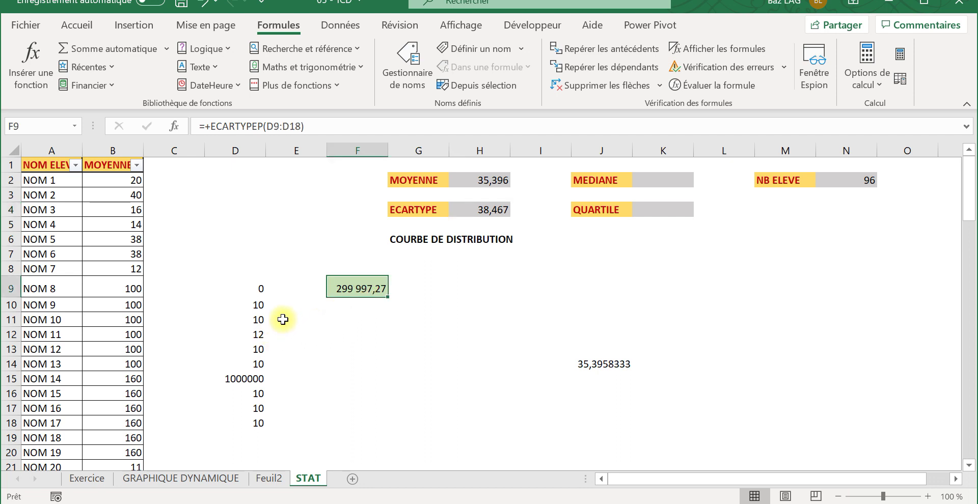
Format the extreme value in D15 as a number with thousands separators and two decimals
left_click(268, 287)
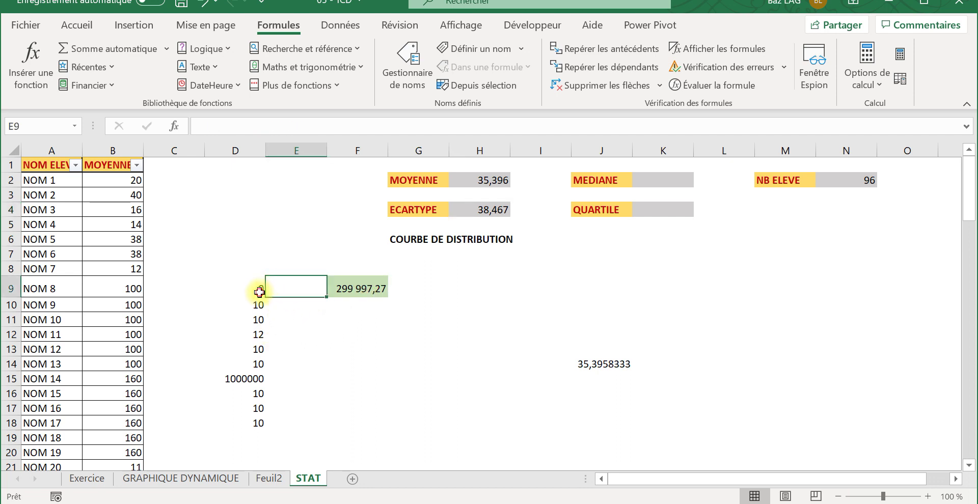
left_click(242, 379)
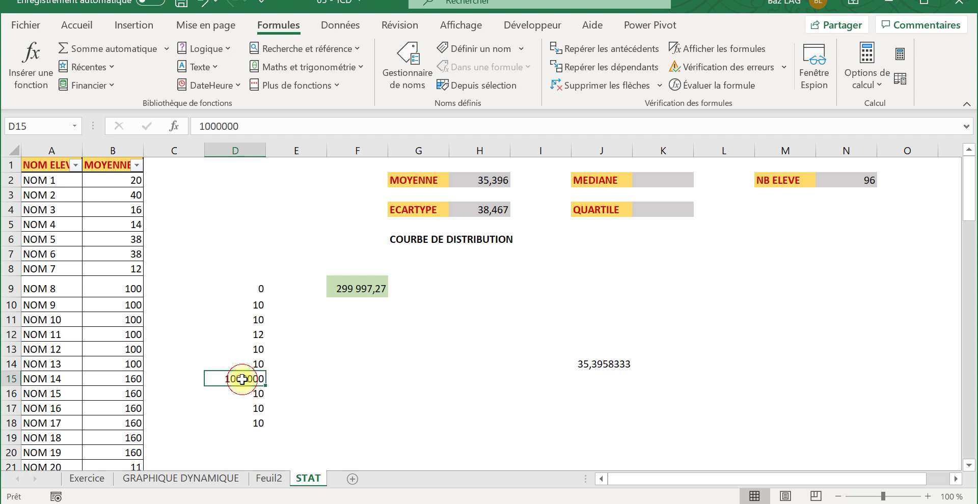
key("ctrl+shift+1")
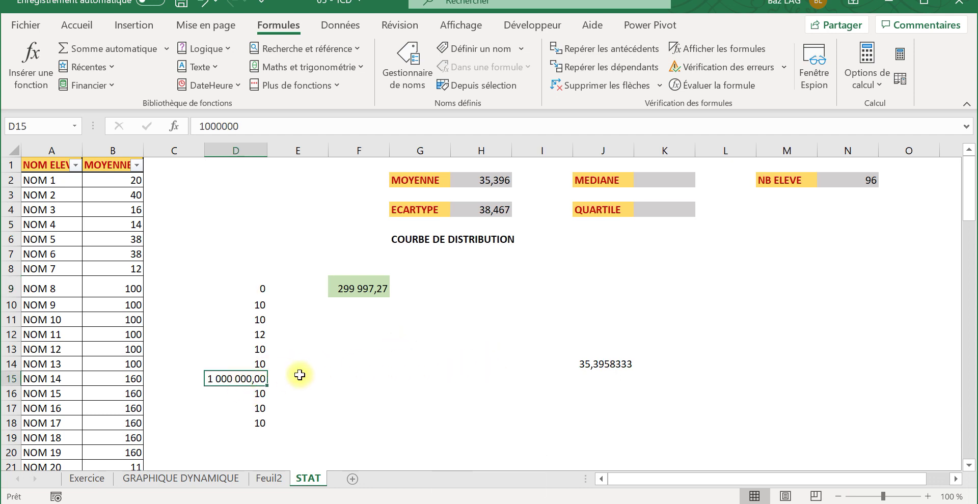
Calculate the median of the MOYENNE column in K2 with =MEDIANE(B:B)
left_click(260, 326)
left_click(127, 224)
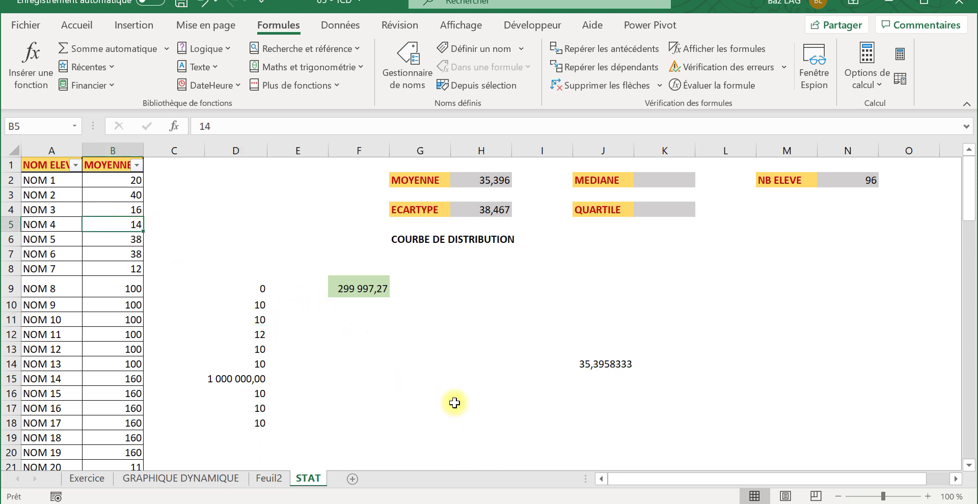
left_click(664, 184)
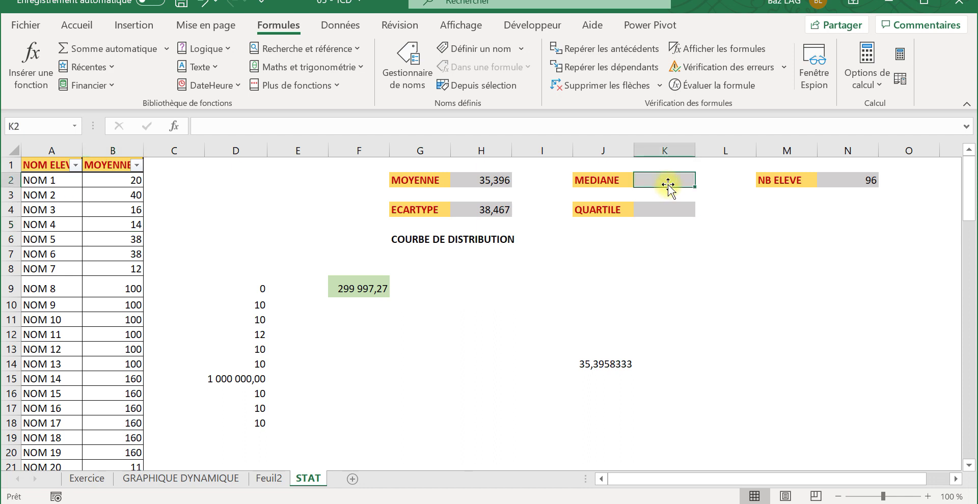
key("Caps_Lock")
type("=")
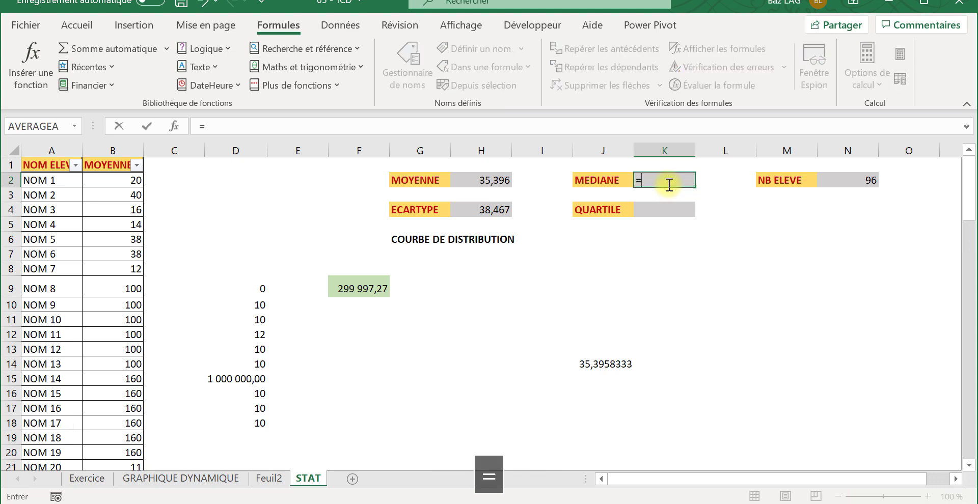
type("medi")
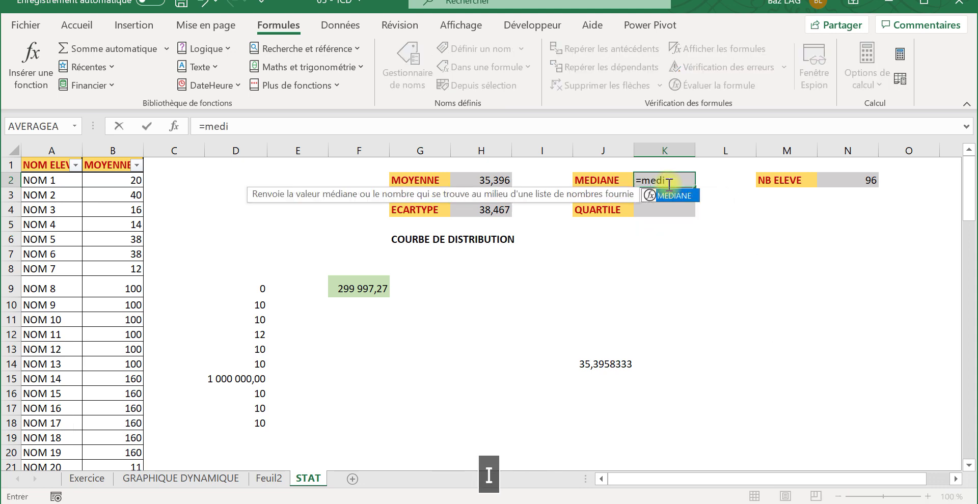
double_click(668, 195)
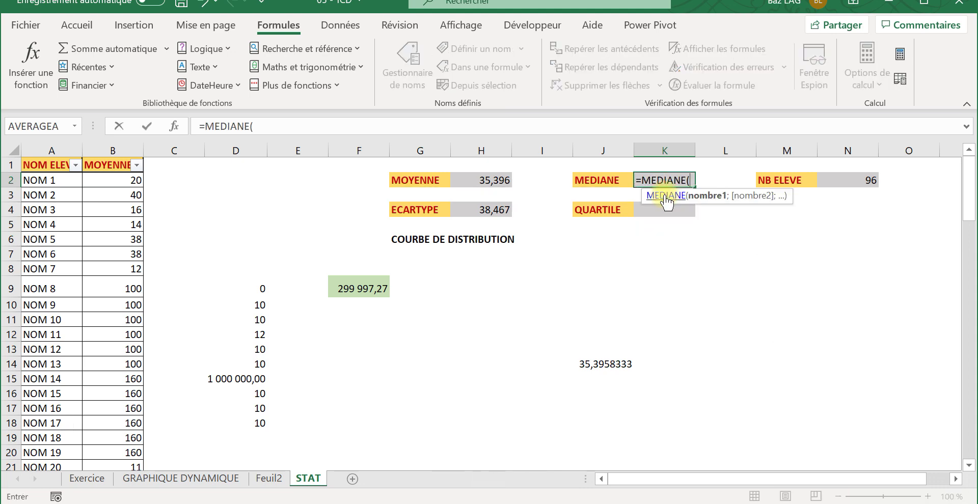
left_click(109, 147)
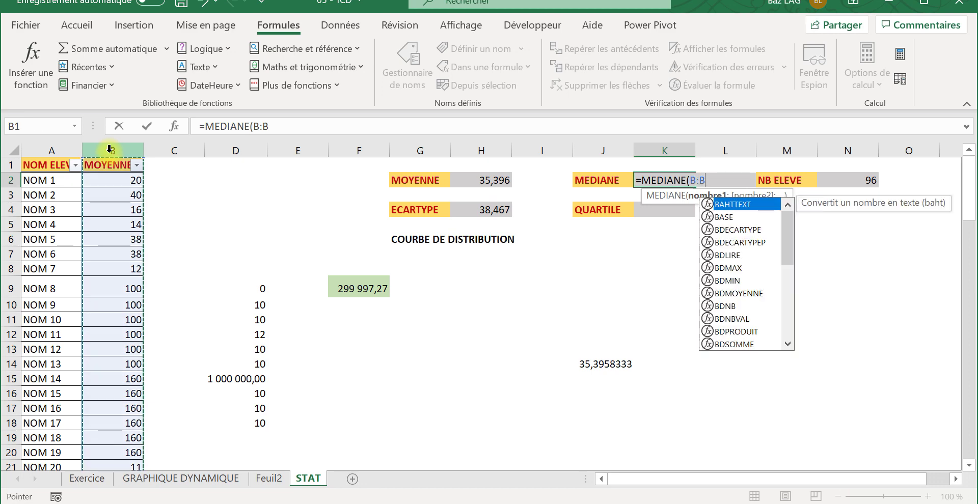
type(")")
key("Return")
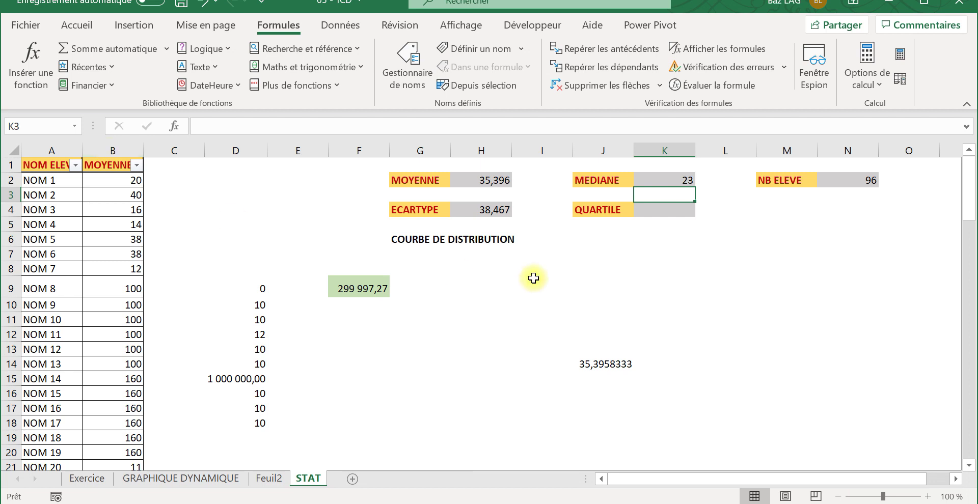
Review the formulas in J14, H2 and N2, and examine the range of distinct averages in the MOYENNE filter list
left_click(573, 360)
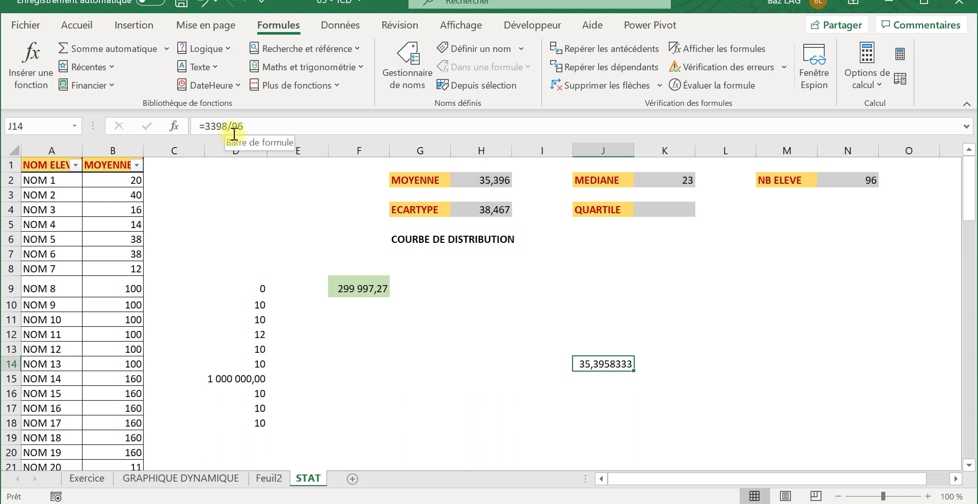
left_click(515, 322)
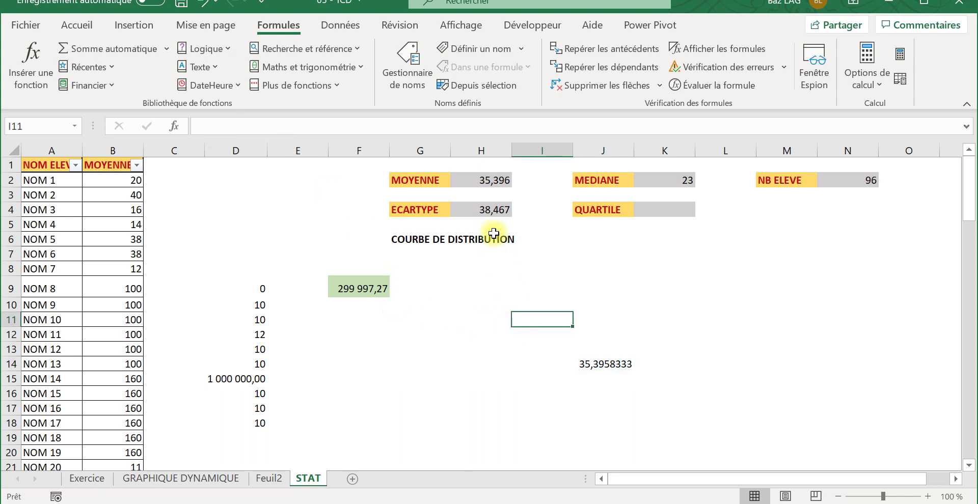
left_click(486, 183)
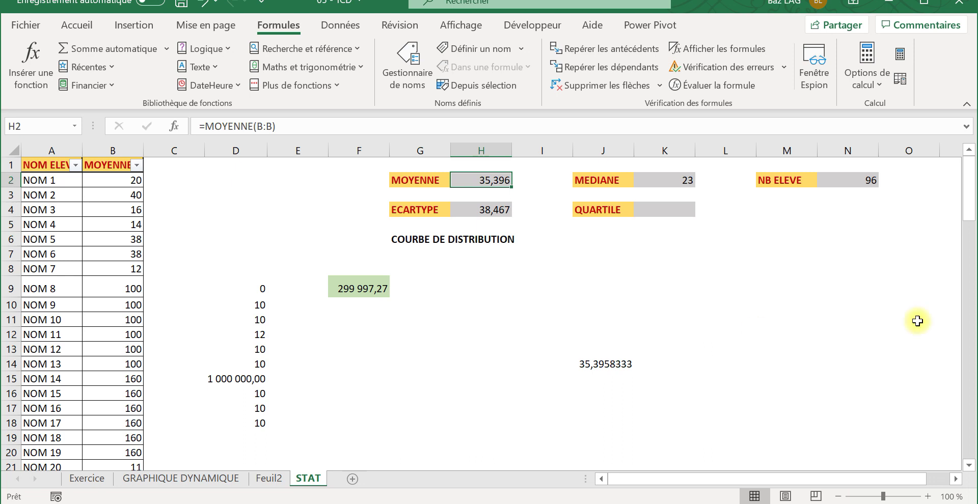
left_click(861, 182)
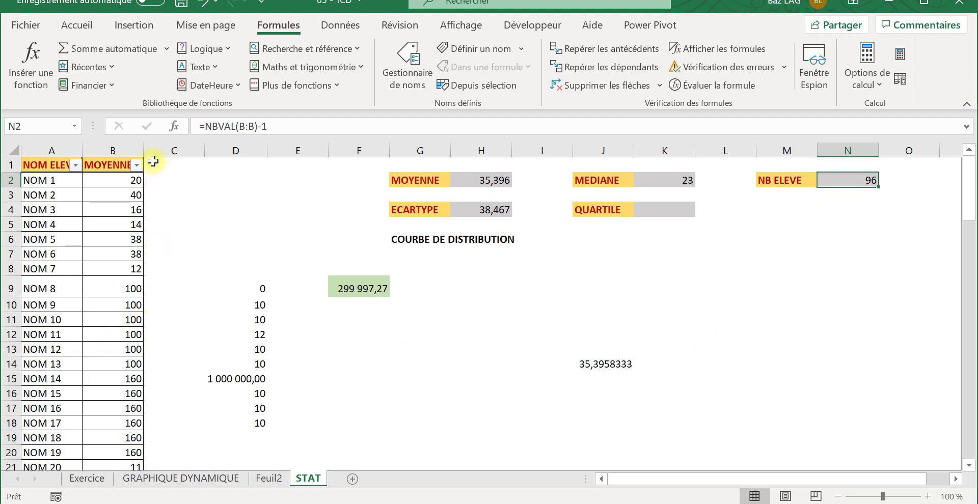
left_click(135, 165)
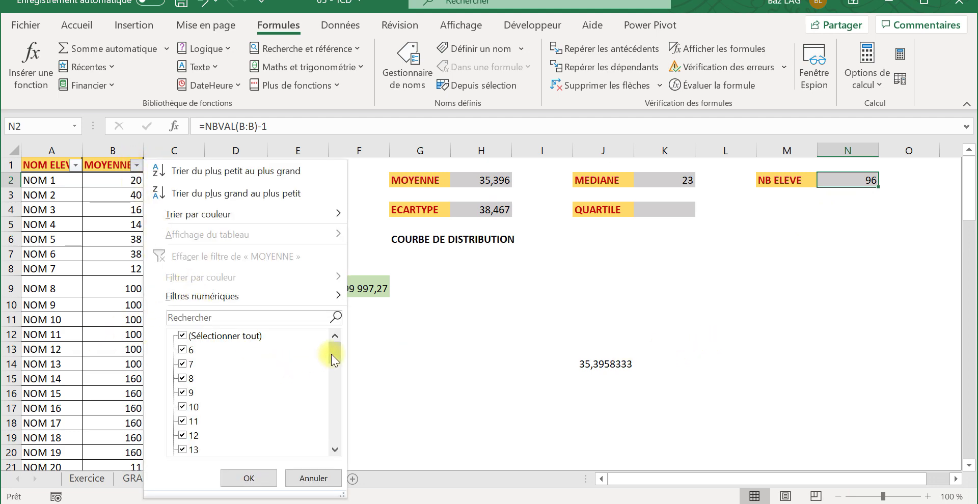
left_click_drag(332, 355, 332, 452)
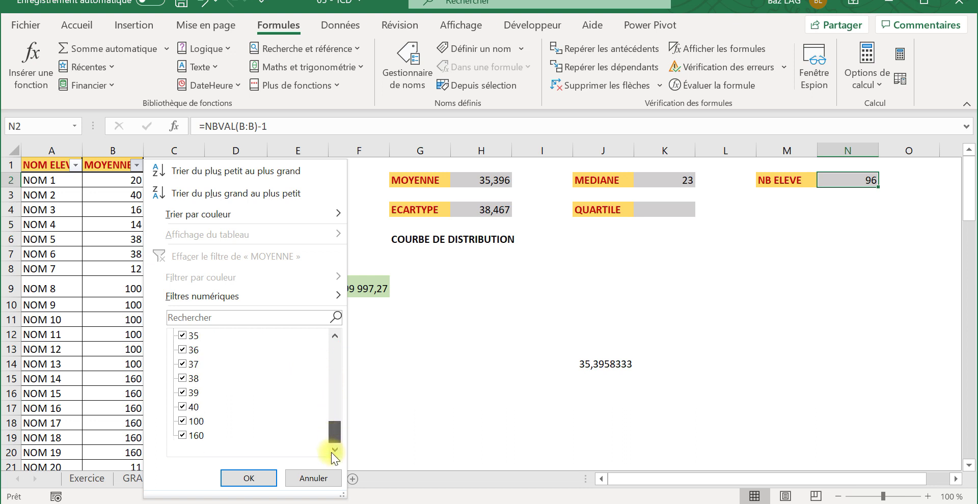
left_click(465, 367)
left_click(555, 364)
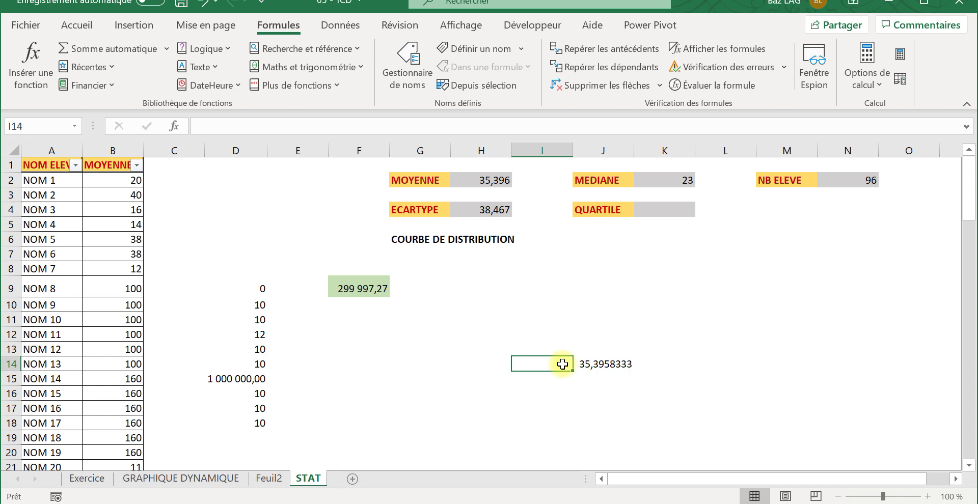
Calculate the first quartile of the MOYENNE column in K4 with =QUARTILE(B:B;1)
left_click(665, 210)
type("=")
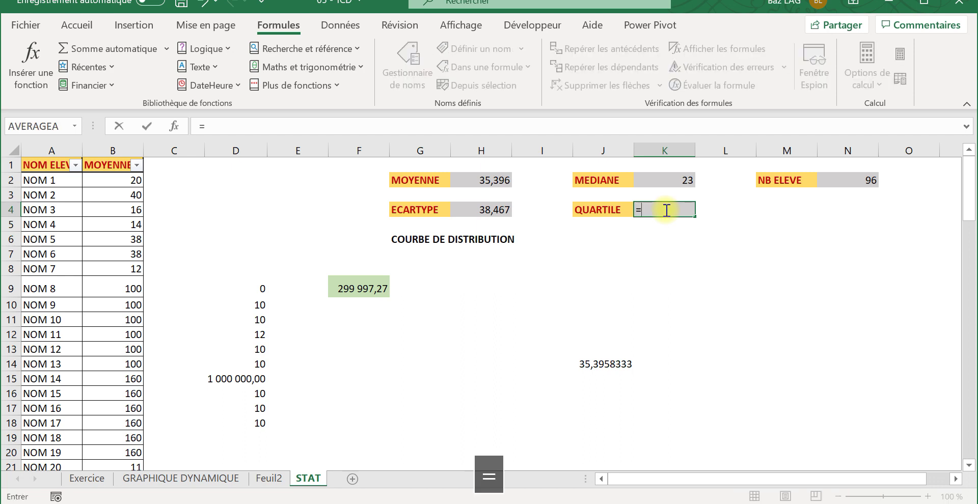
type("qu")
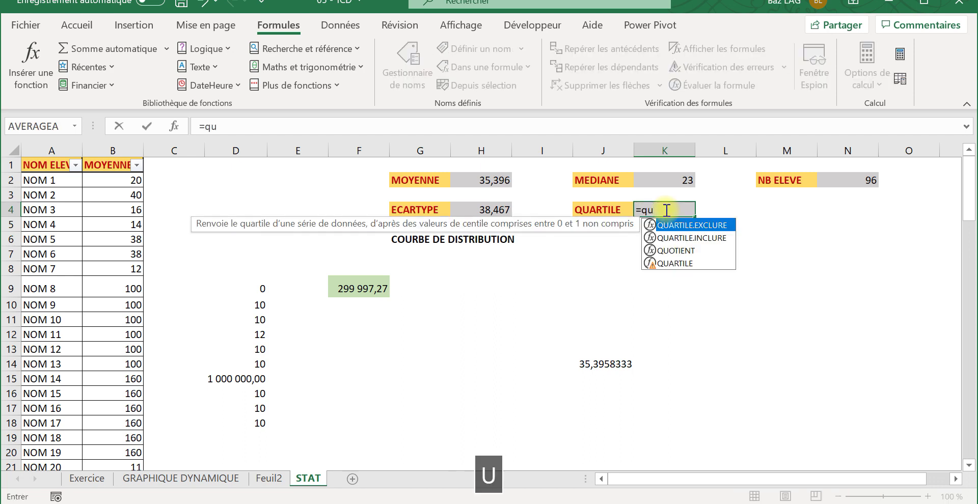
double_click(675, 264)
left_click(662, 268)
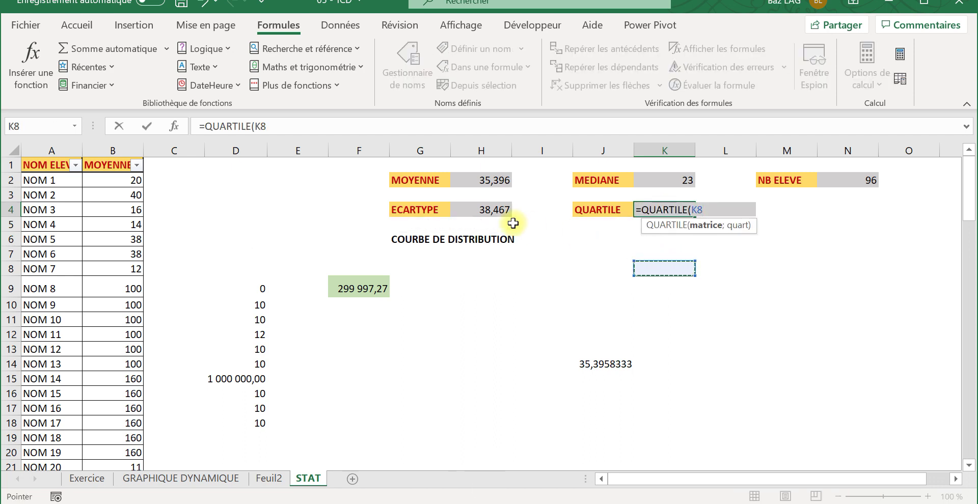
left_click(134, 148)
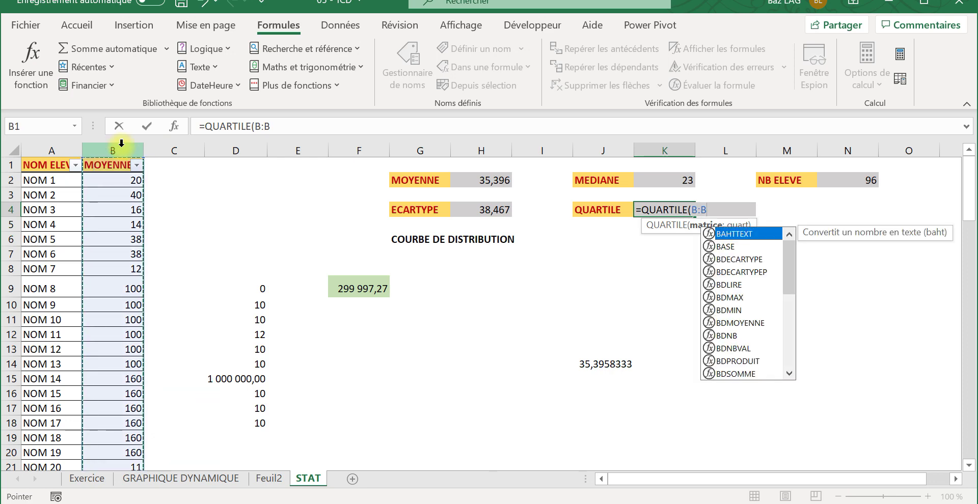
type(";")
key("Caps_Lock")
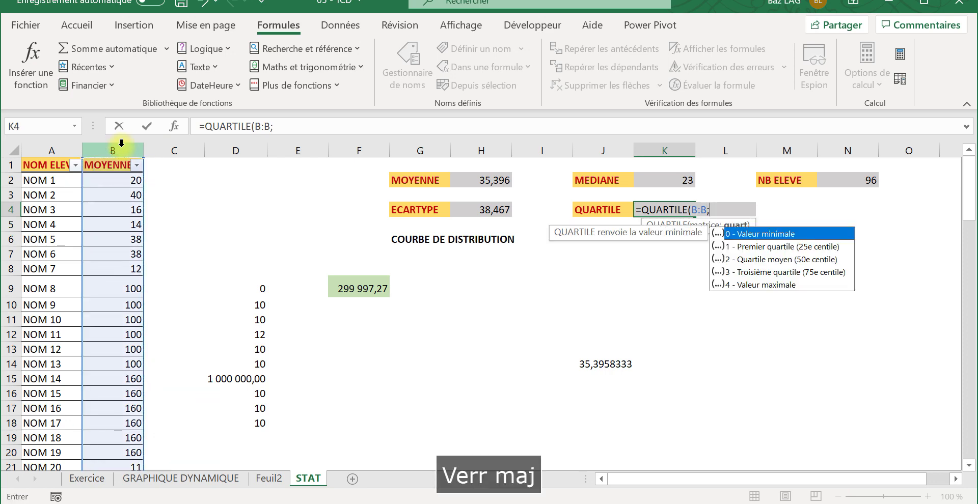
type("1")
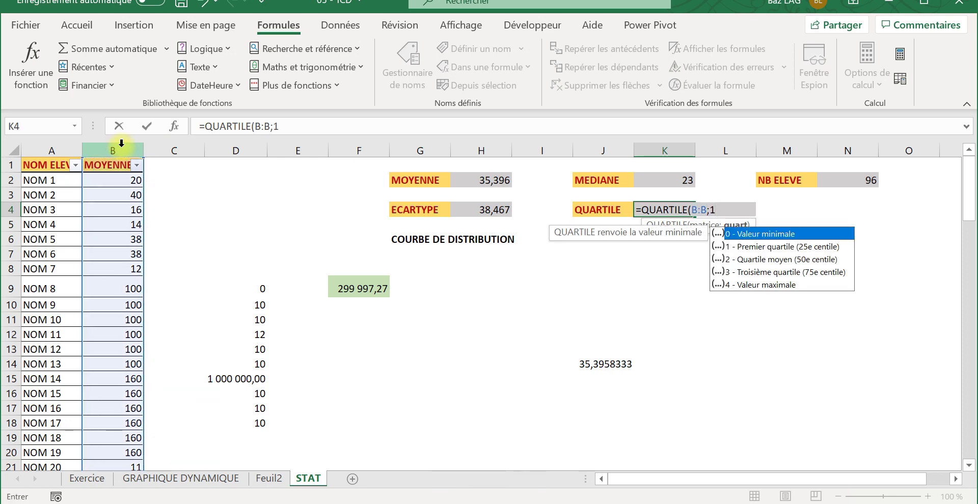
key("Caps_Lock")
type(")")
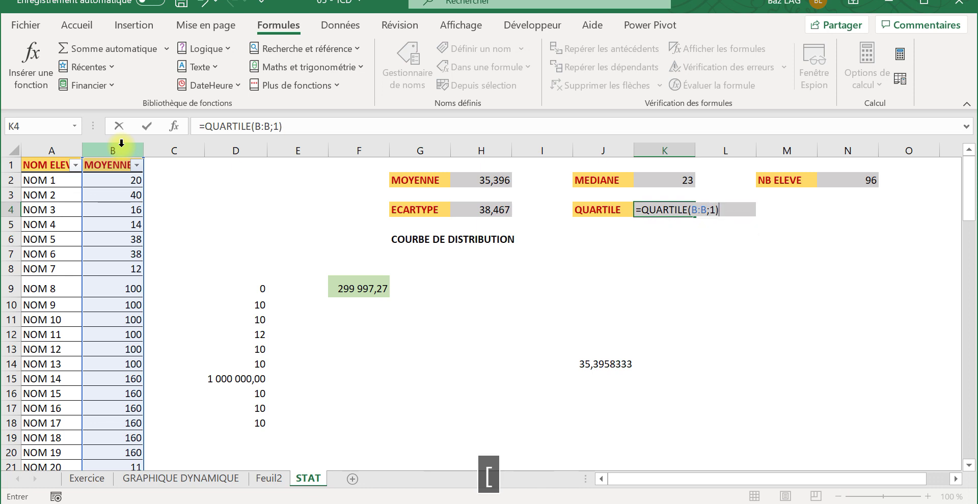
left_click(716, 209)
key("BackSpace")
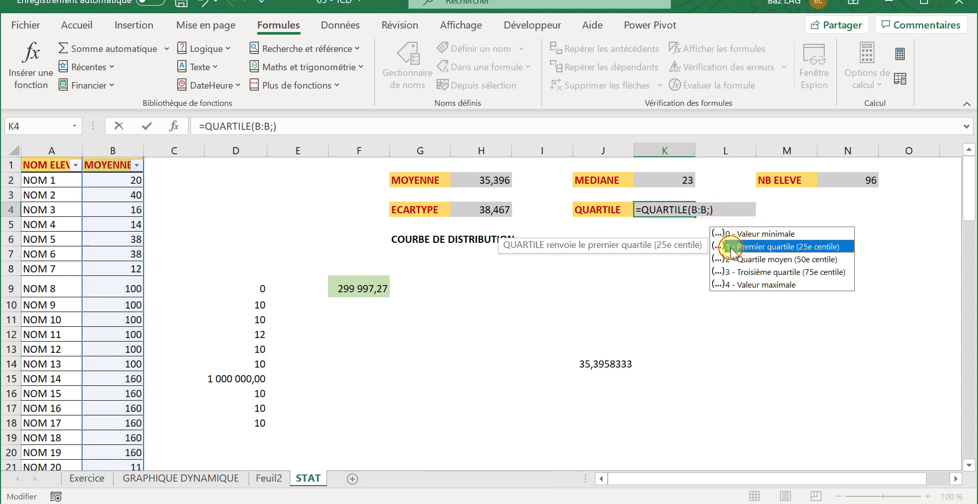
double_click(732, 247)
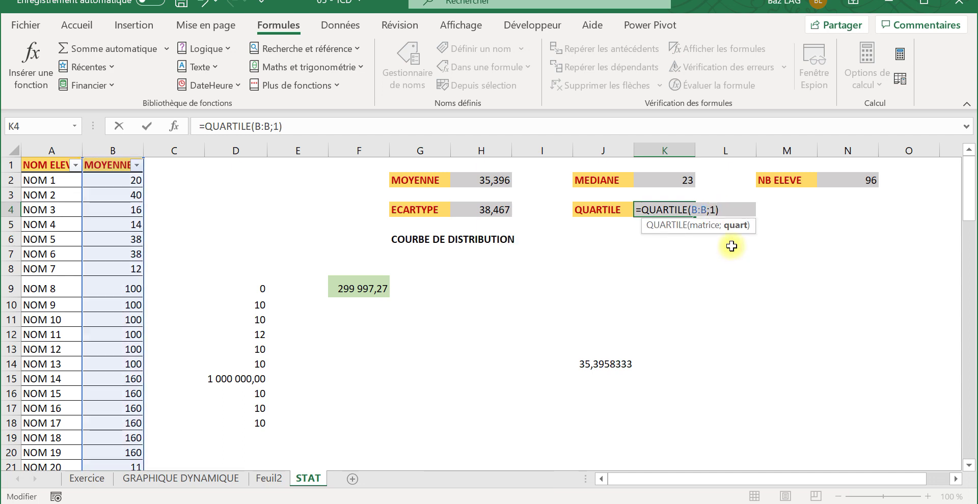
key("Return")
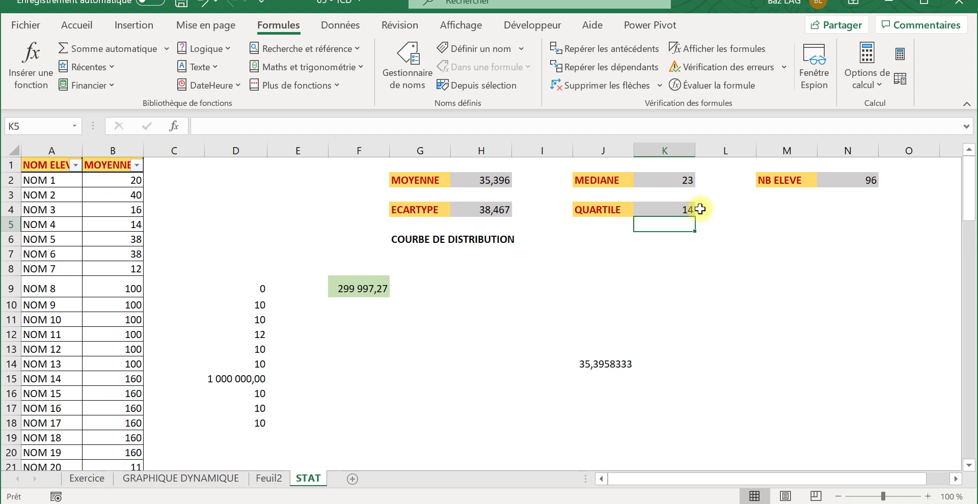
Change the quartile argument in K4 to 2 (Quartile moyen, 50e centile) and compare the result with the median in K2
left_click(667, 210)
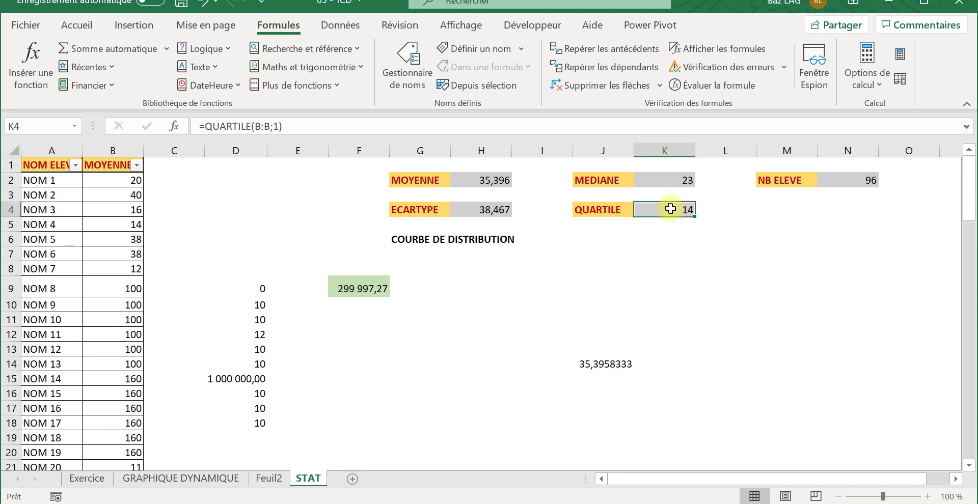
left_click(284, 125)
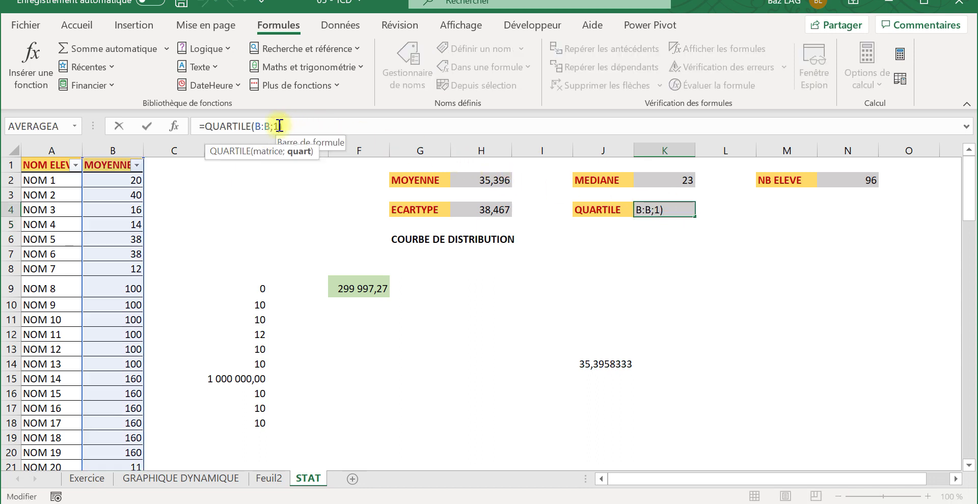
key("BackSpace")
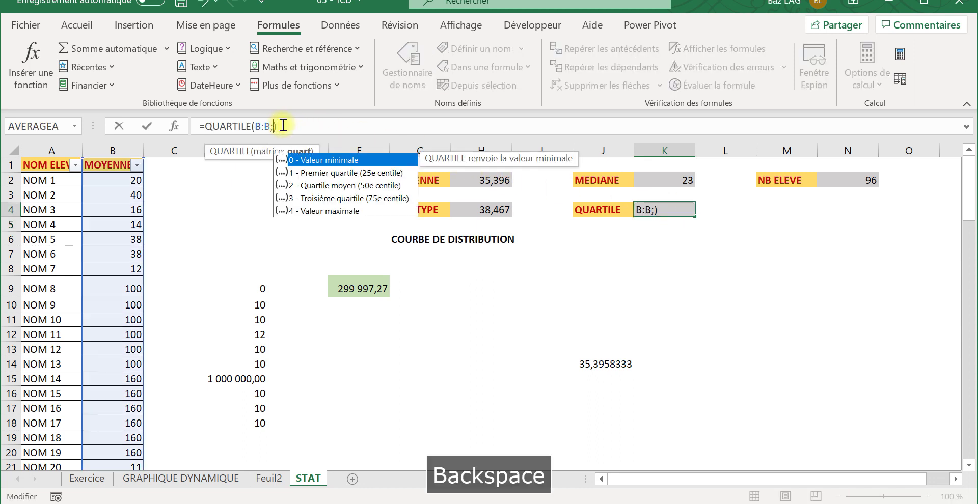
left_click(313, 185)
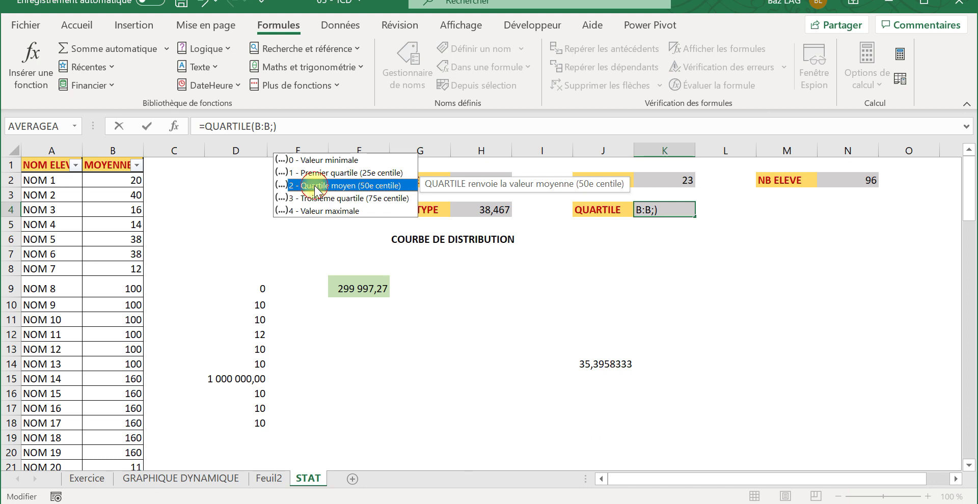
double_click(313, 186)
key("Return")
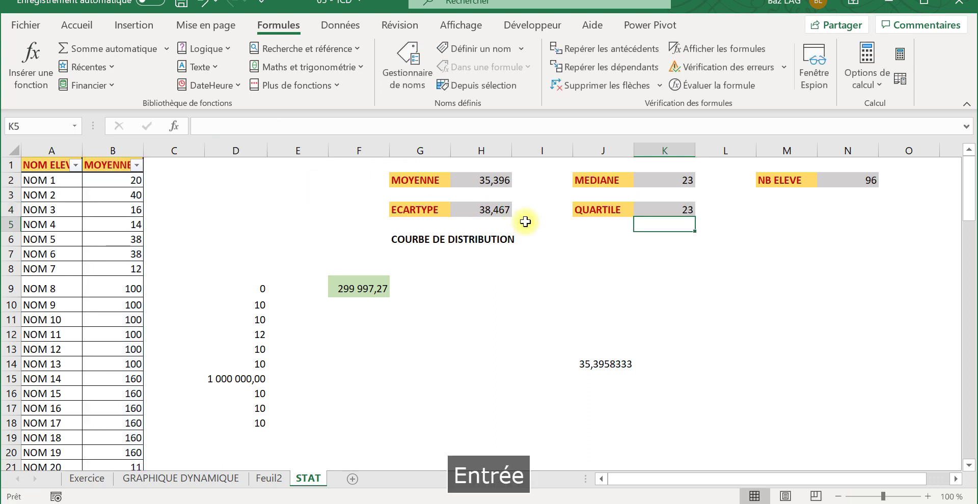
left_click(675, 210)
left_click(678, 181)
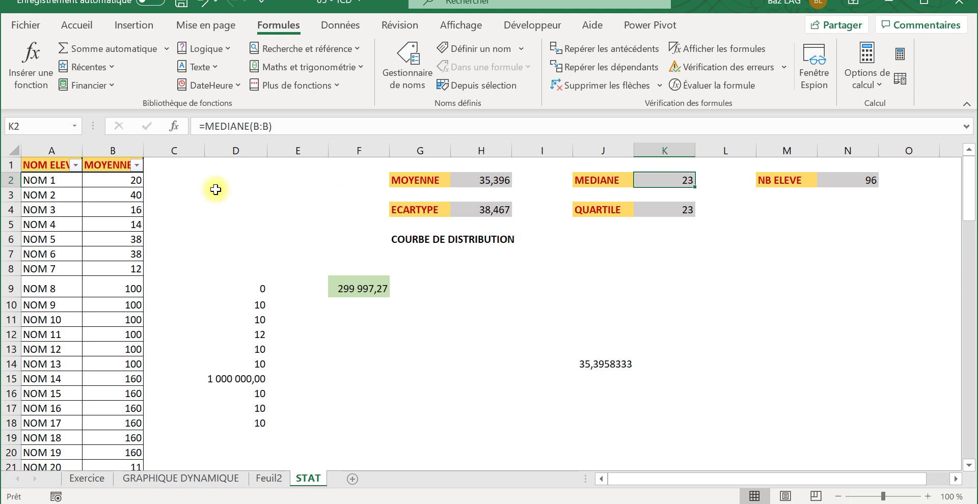
Filter the MOYENNE column for averages below 23, check the number of matching records, and clear the filter
left_click(139, 165)
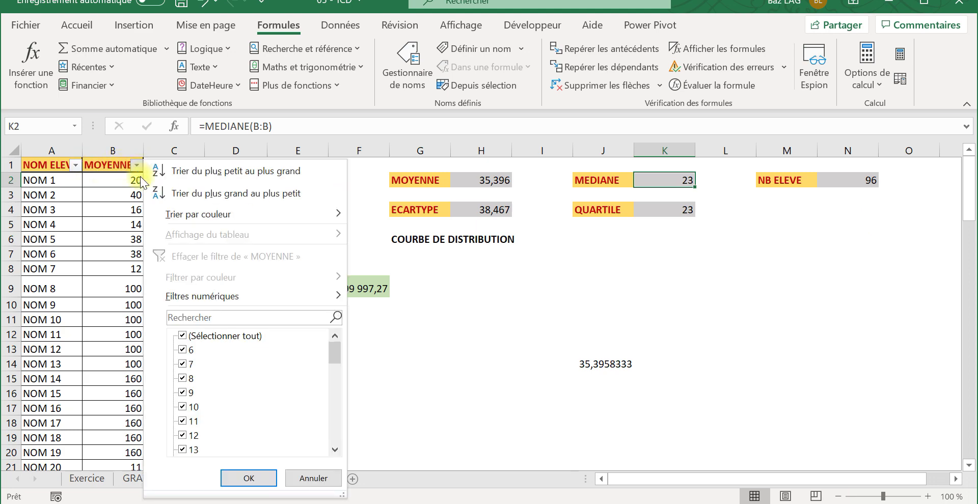
mouse_move(181, 291)
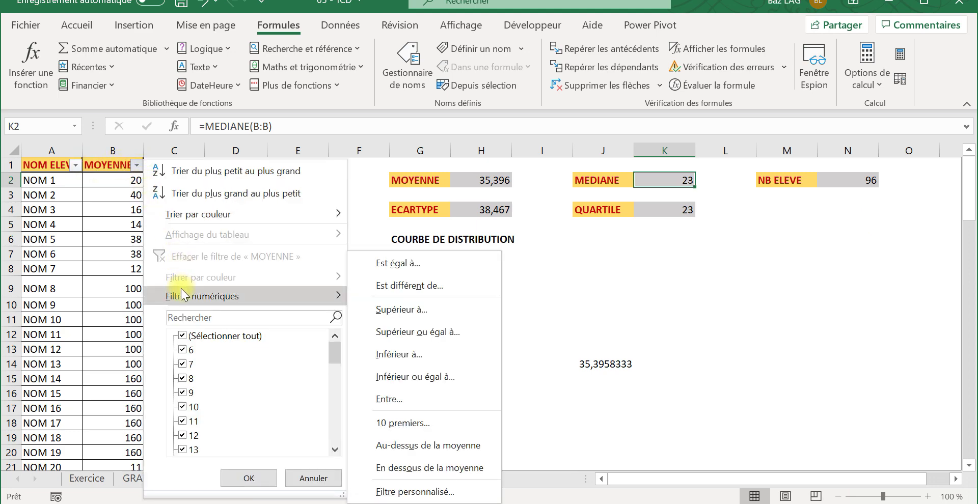
left_click(418, 353)
type("é\"")
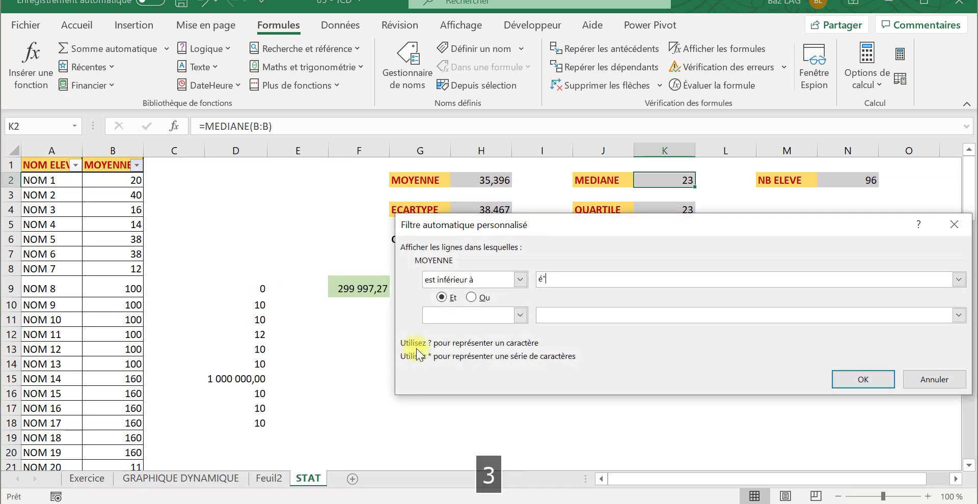
key("BackSpace")
key("BackSpace")
key("Caps_Lock")
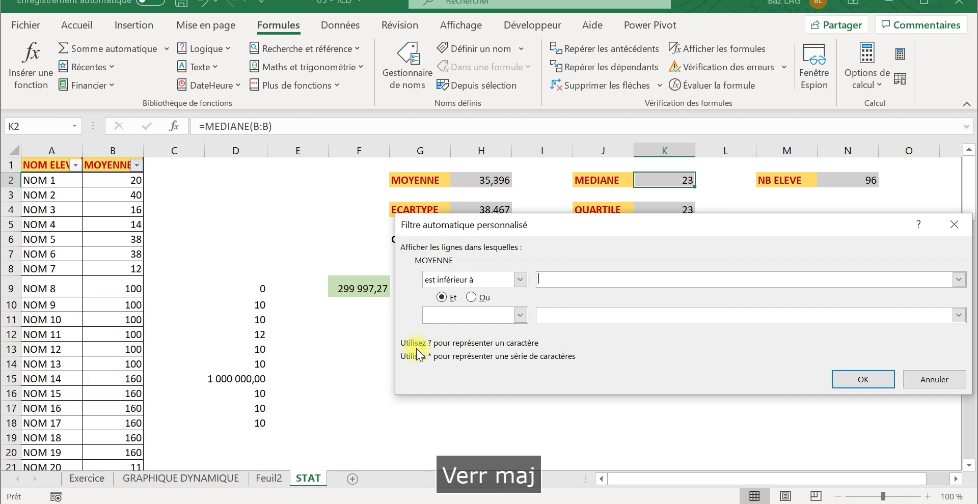
type("23")
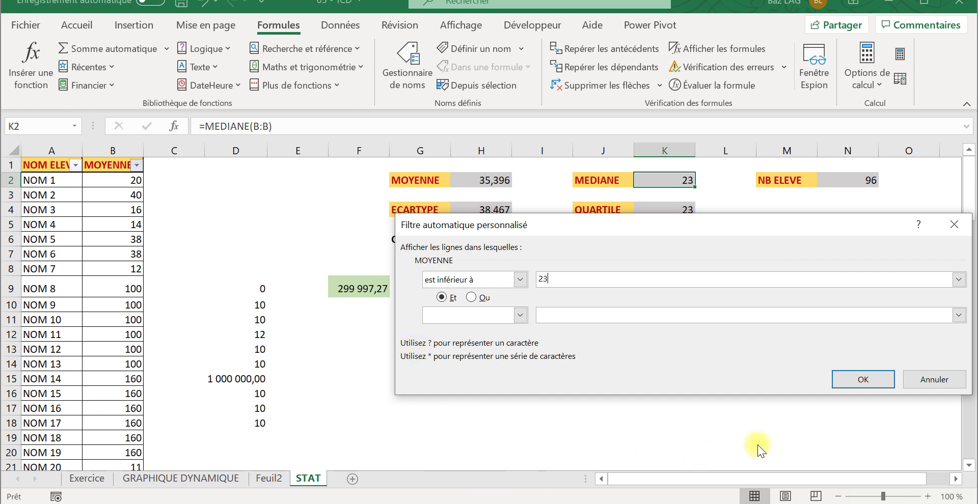
left_click(875, 380)
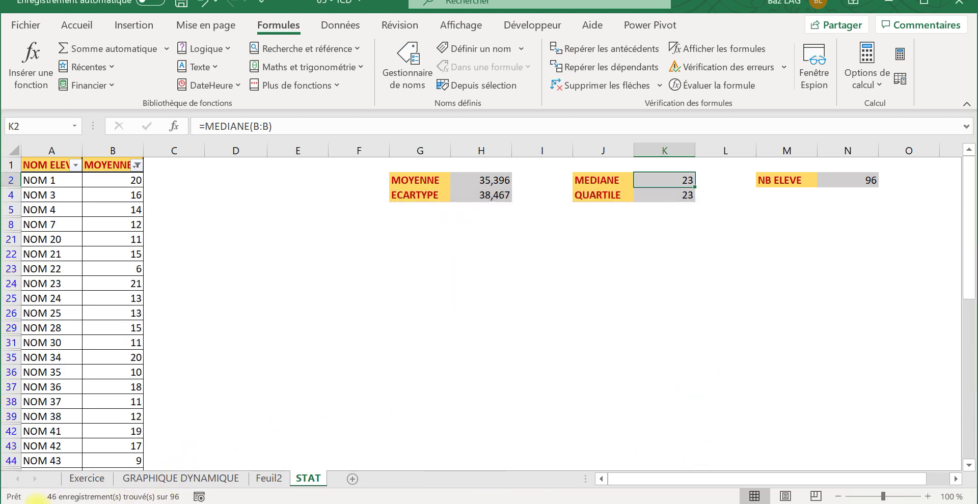
left_click(136, 165)
left_click(159, 256)
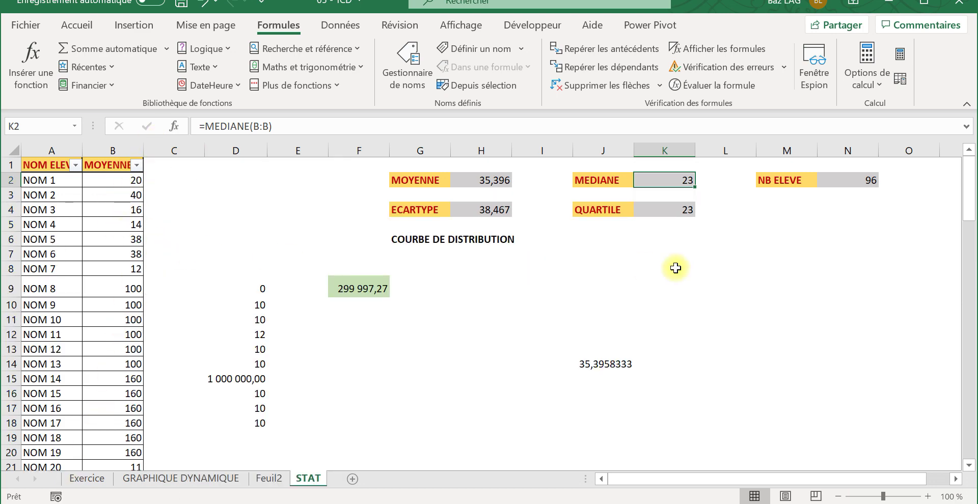
Change the quartile argument in K4 back to 1 (Premier quartile, 25e centile)
left_click(682, 210)
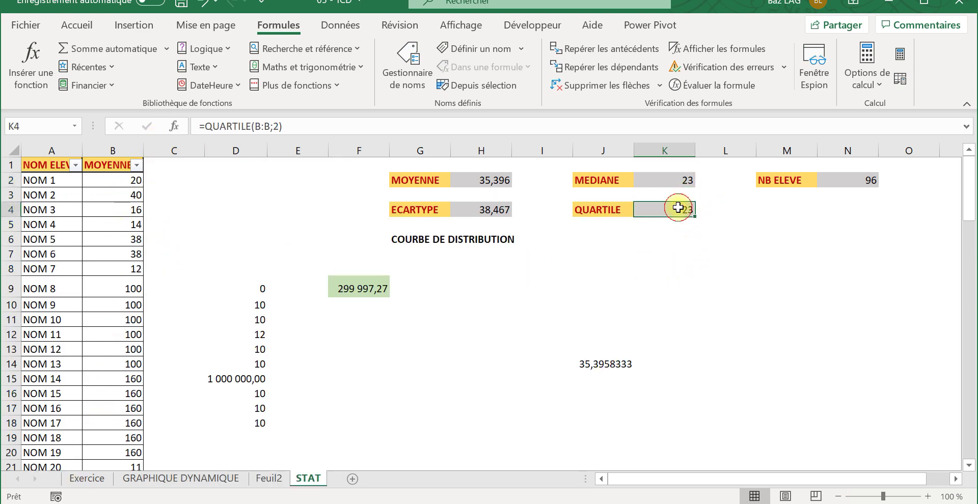
left_click(280, 126)
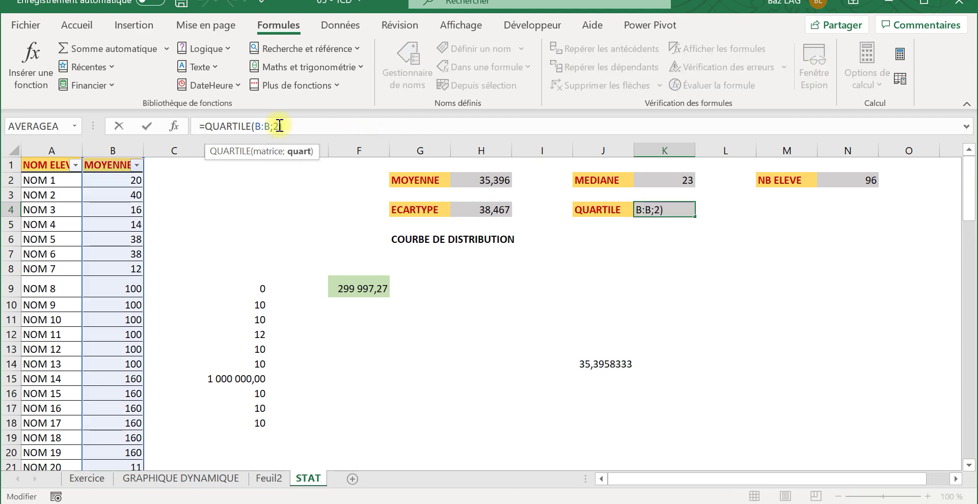
key("BackSpace")
type("1")
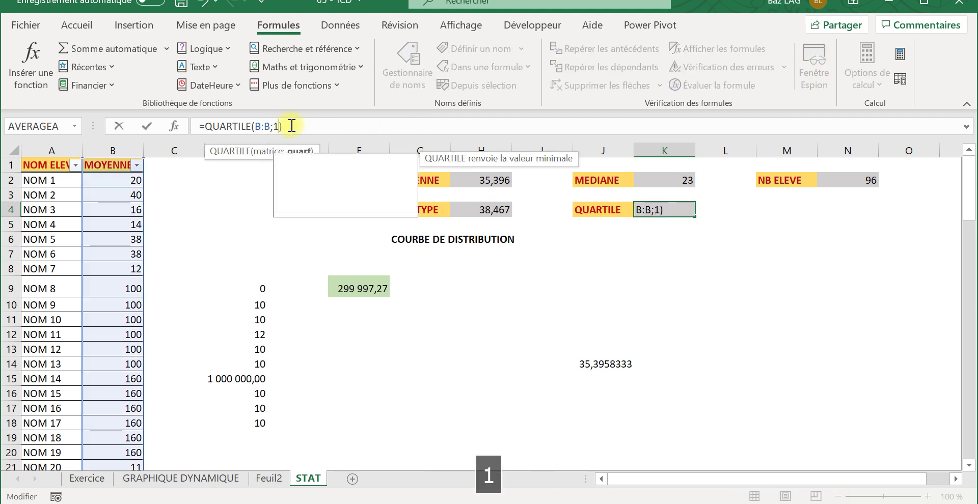
key("Return")
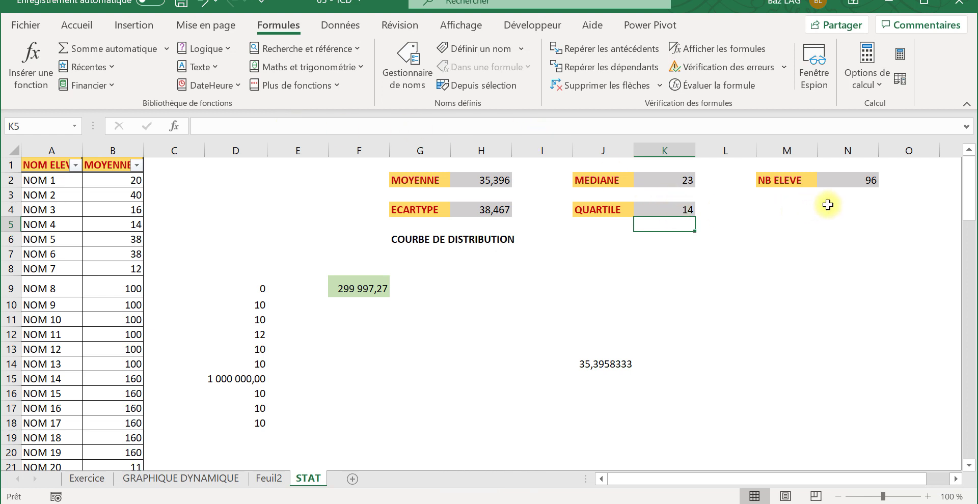
Compare the student count in N2 with the records filtered to a MOYENNE less than or equal to 14, and clear the filter
left_click(865, 182)
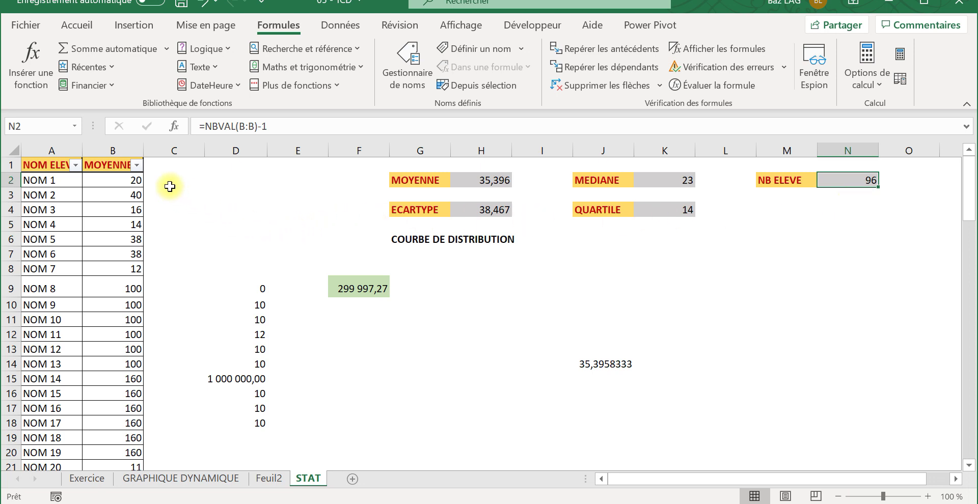
left_click(136, 165)
mouse_move(223, 294)
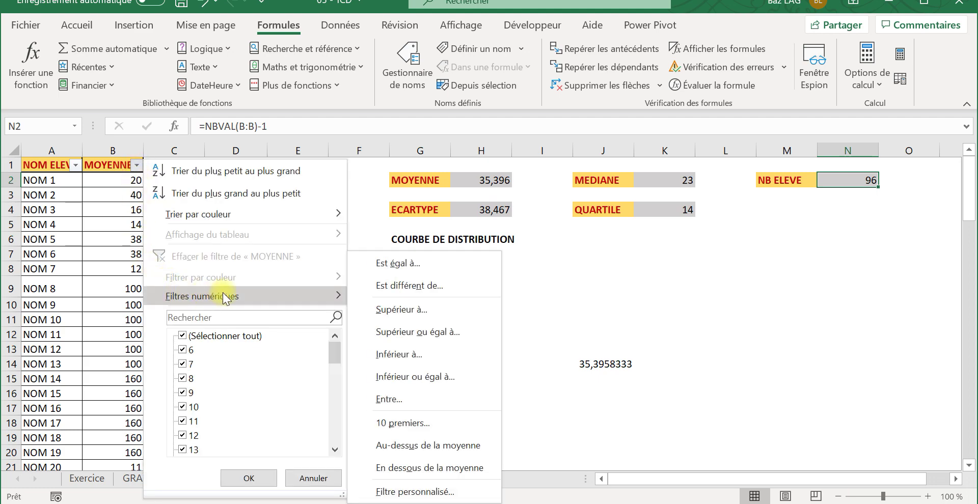
left_click(419, 371)
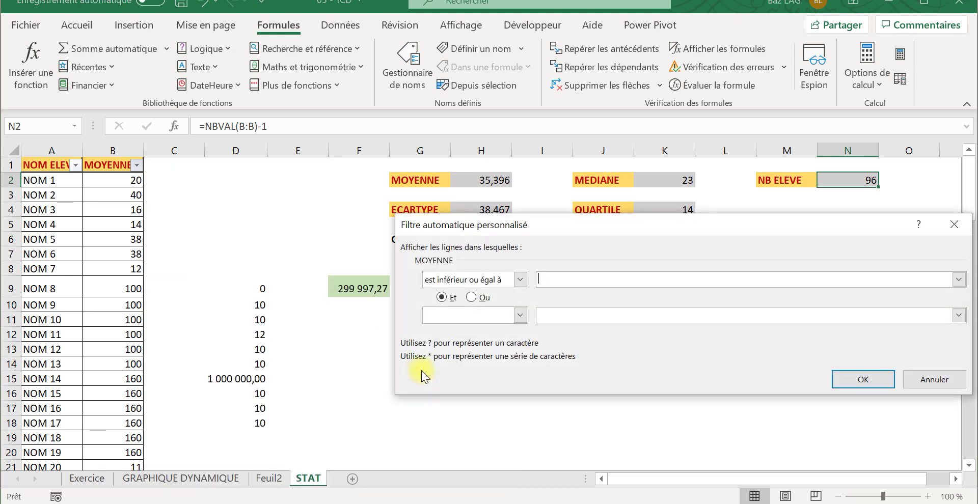
type("24")
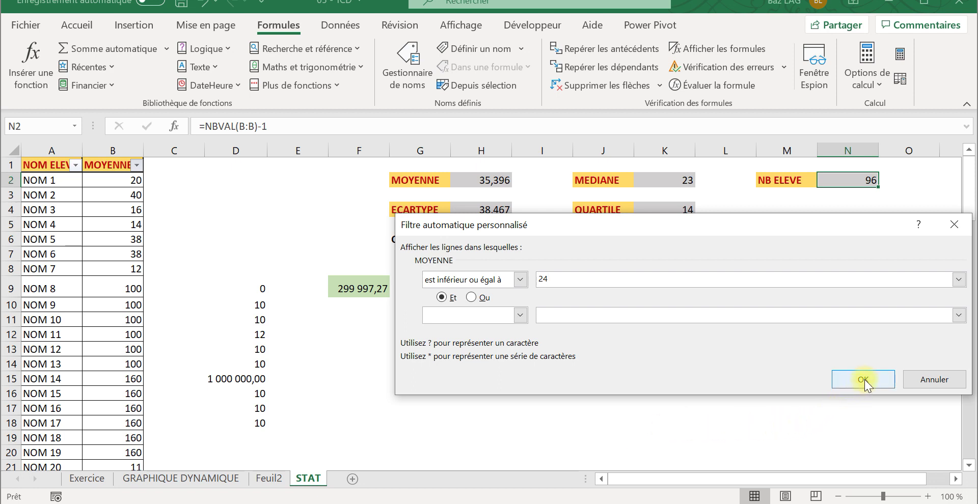
left_click(543, 278)
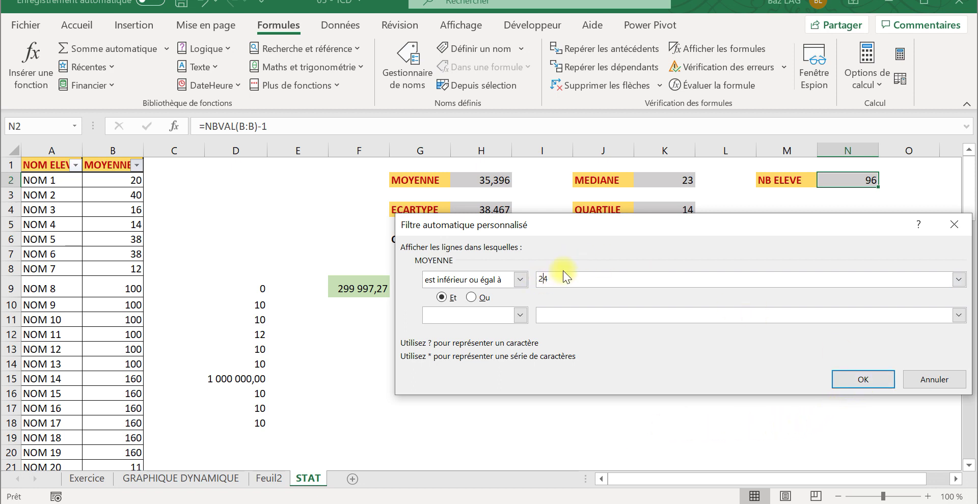
key("BackSpace")
type("1")
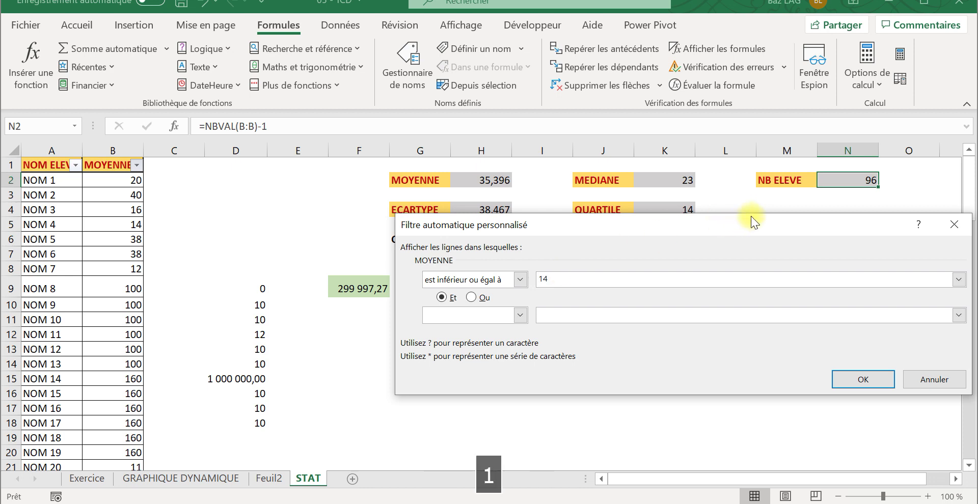
left_click_drag(751, 216, 753, 254)
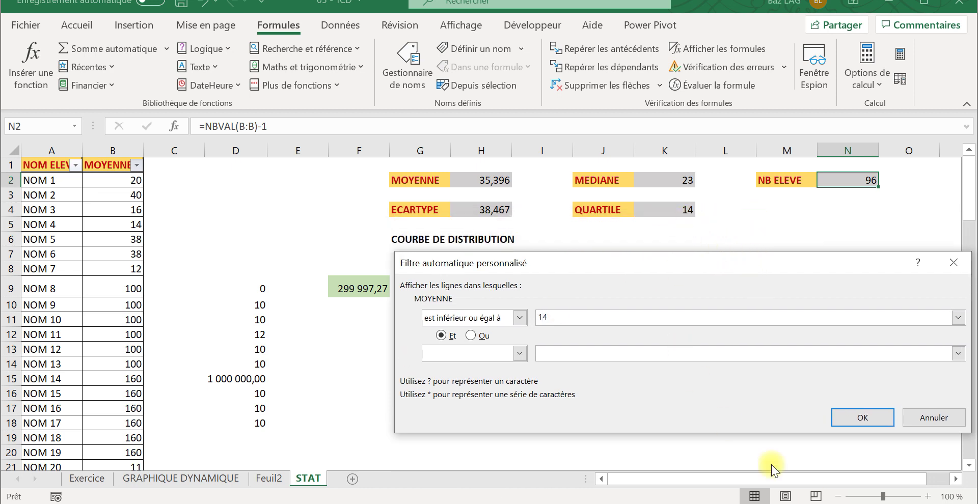
left_click(869, 414)
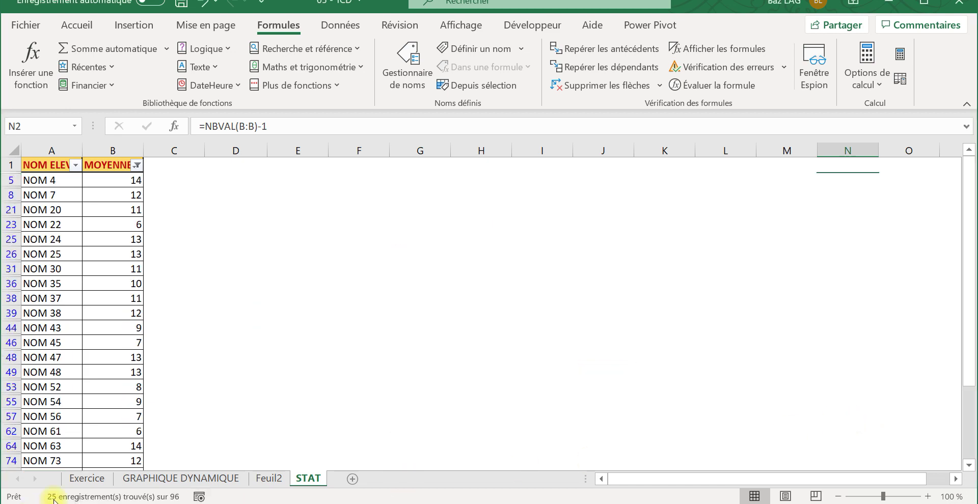
left_click(332, 26)
left_click(572, 50)
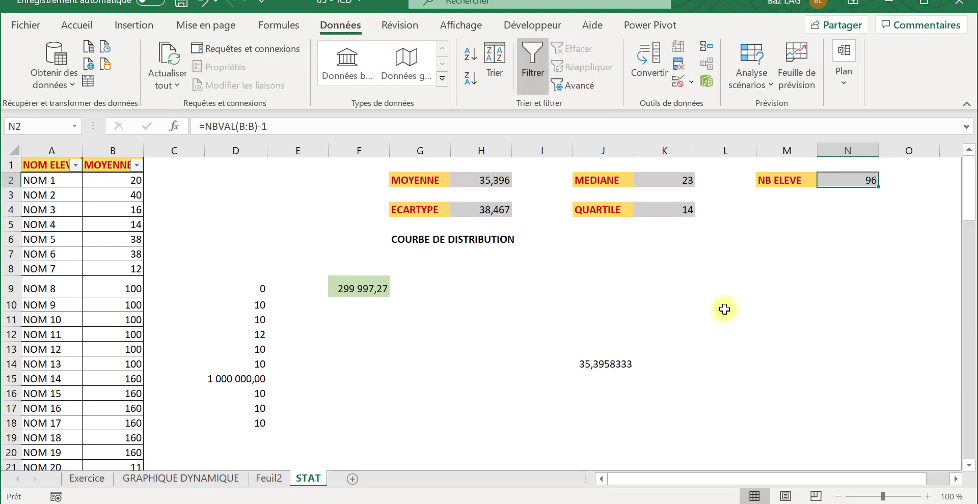
Set the quartile argument in K4 to 3 (Troisième quartile, 75e centile)
left_click(676, 205)
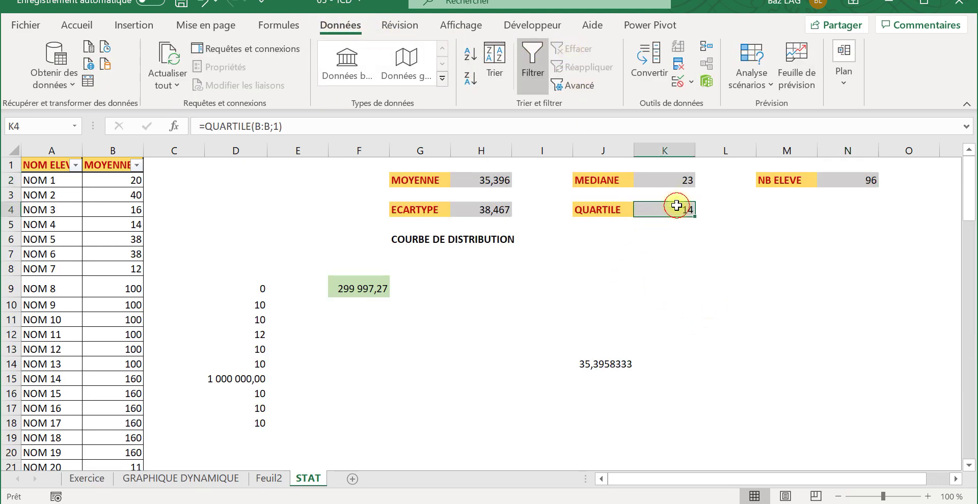
left_click(281, 126)
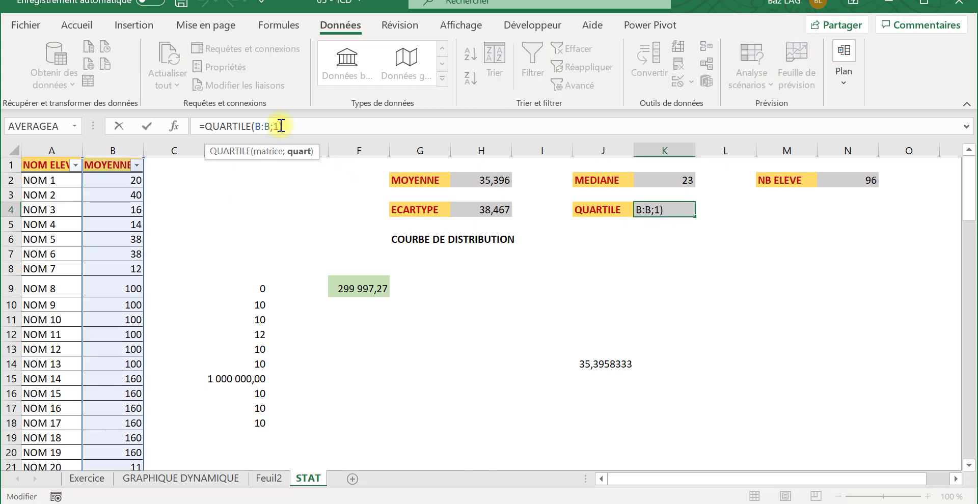
key("BackSpace")
type("3")
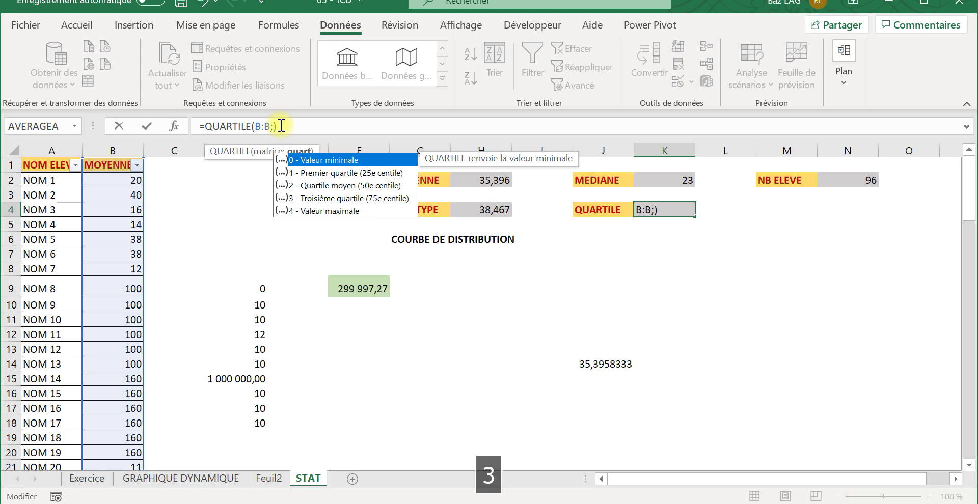
key("Return")
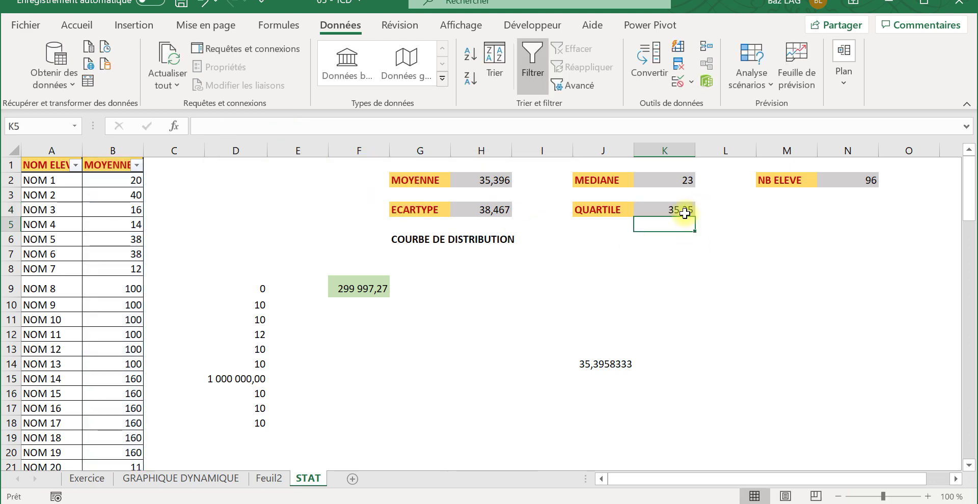
left_click(682, 255)
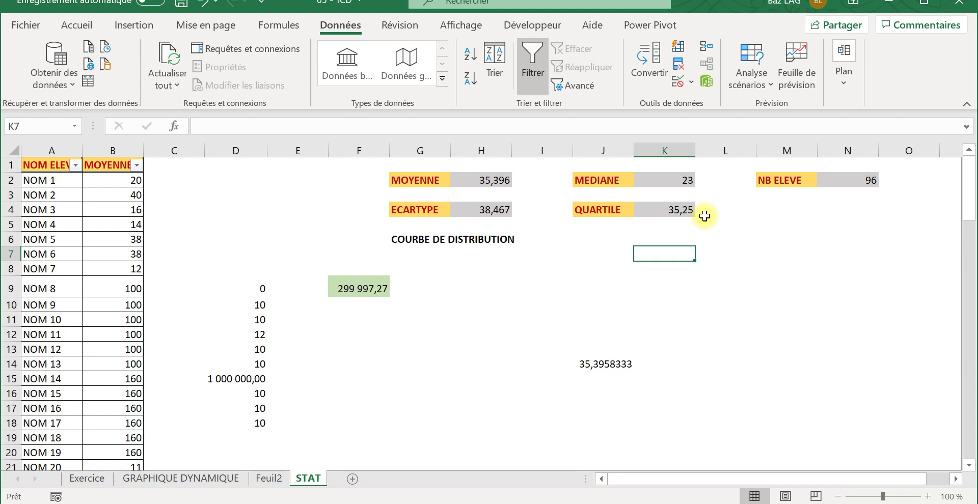
Review the quartile formula in K4, the mean formula in H2 and the standard deviation formula in H4
double_click(683, 210)
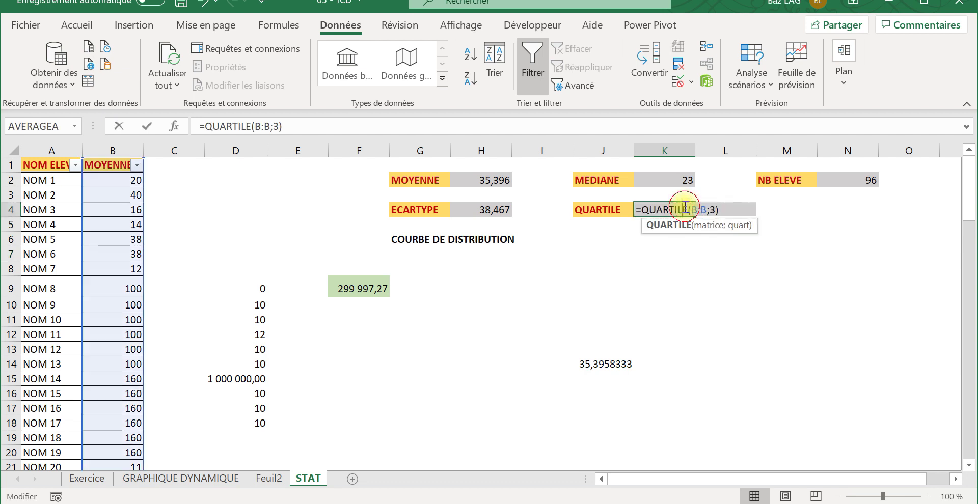
left_click(729, 325)
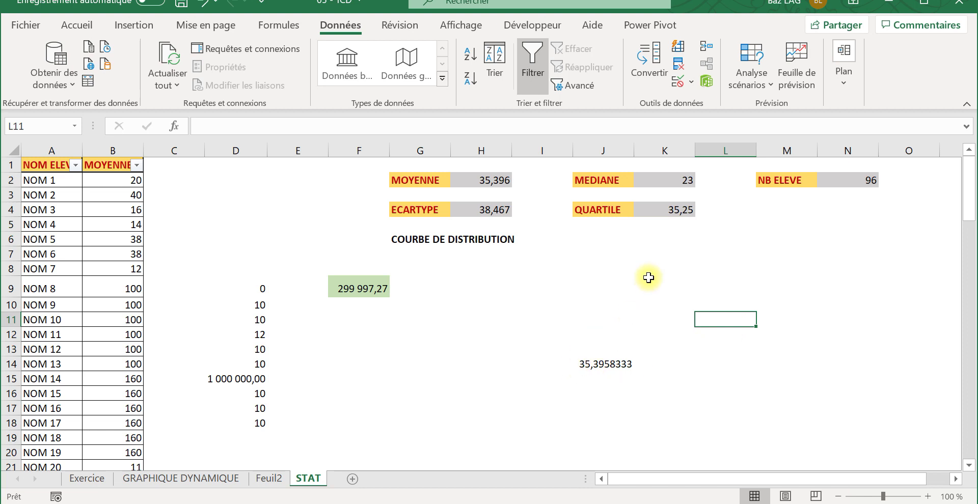
left_click(494, 179)
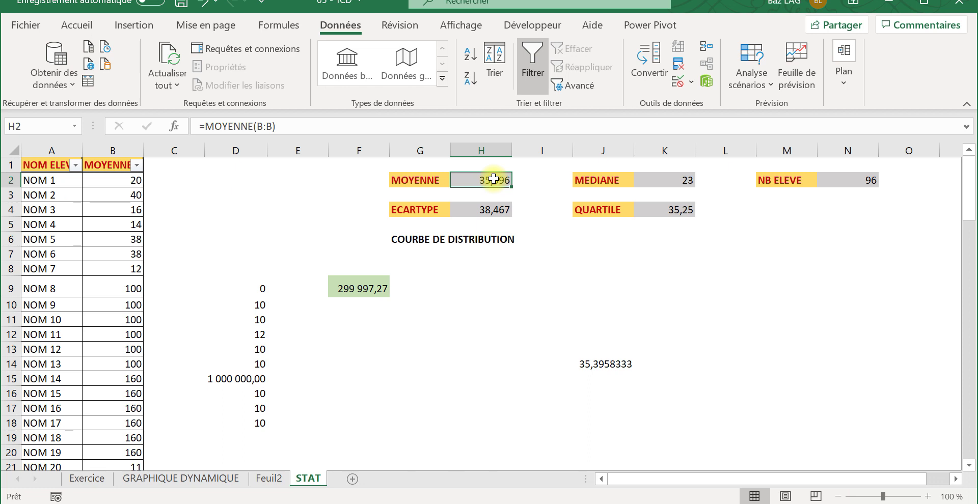
left_click(494, 214)
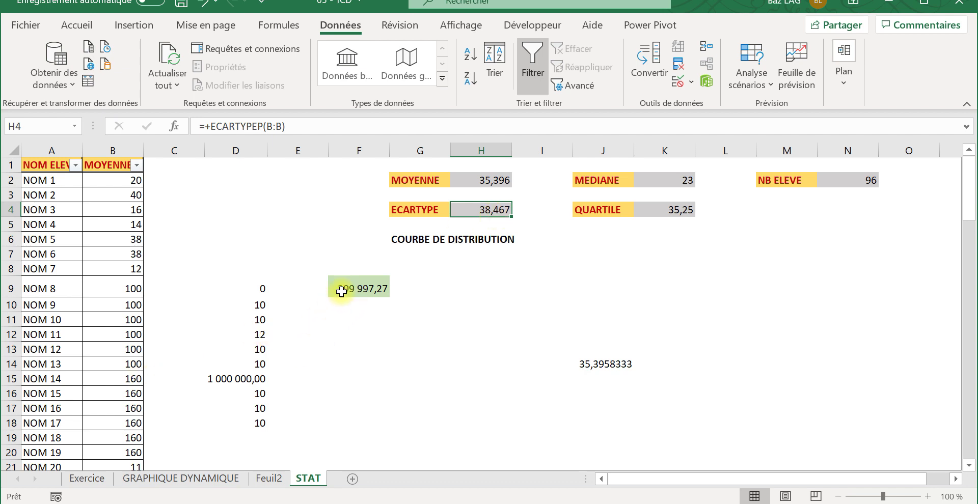
Make all sample values in D9:D18 equal to 12, entering 12 in D15 and D9 and filling D9 down to D18
left_click(239, 375)
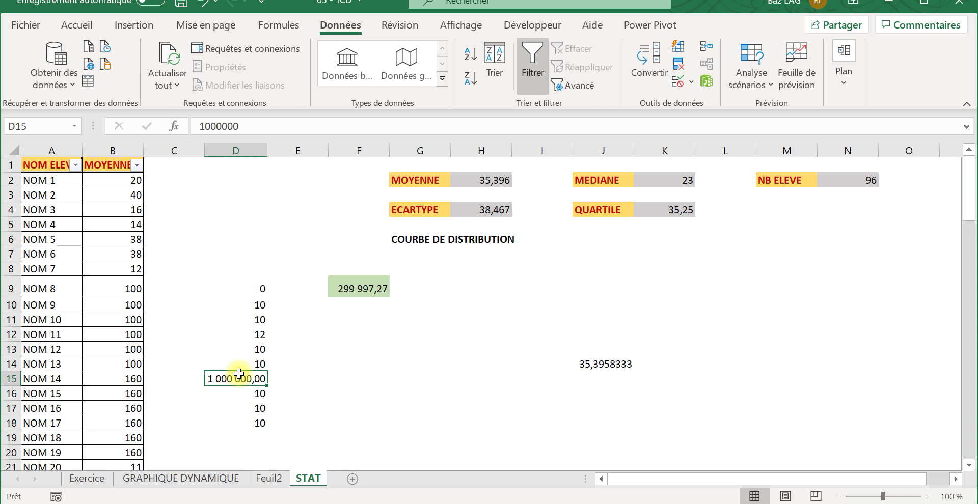
type("12")
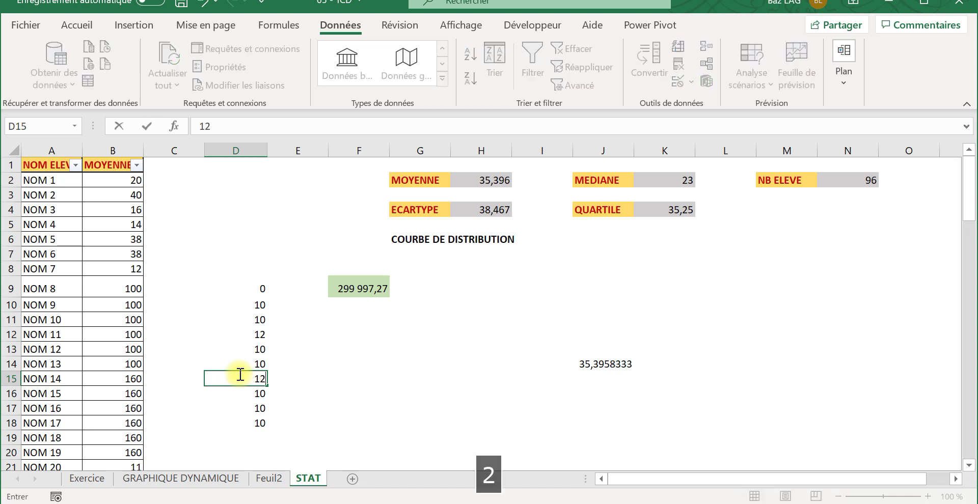
key("Return")
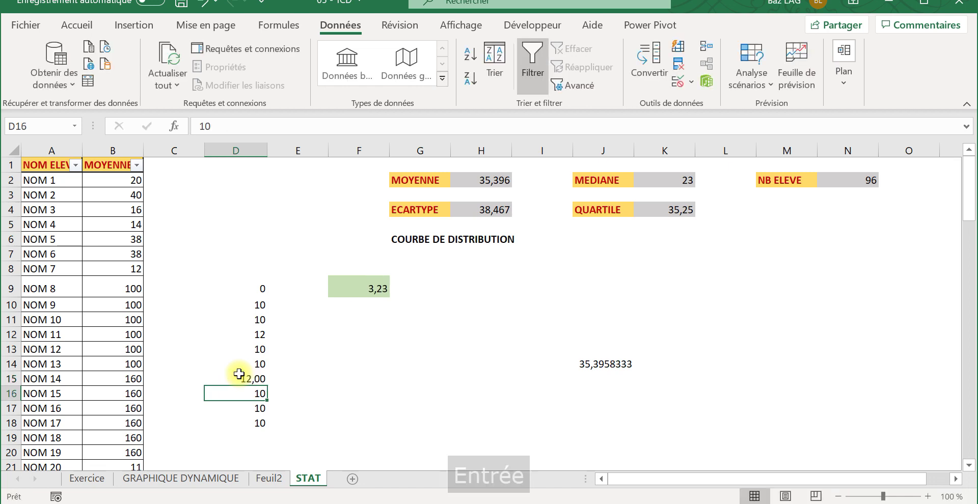
left_click(263, 290)
type("12")
key("Return")
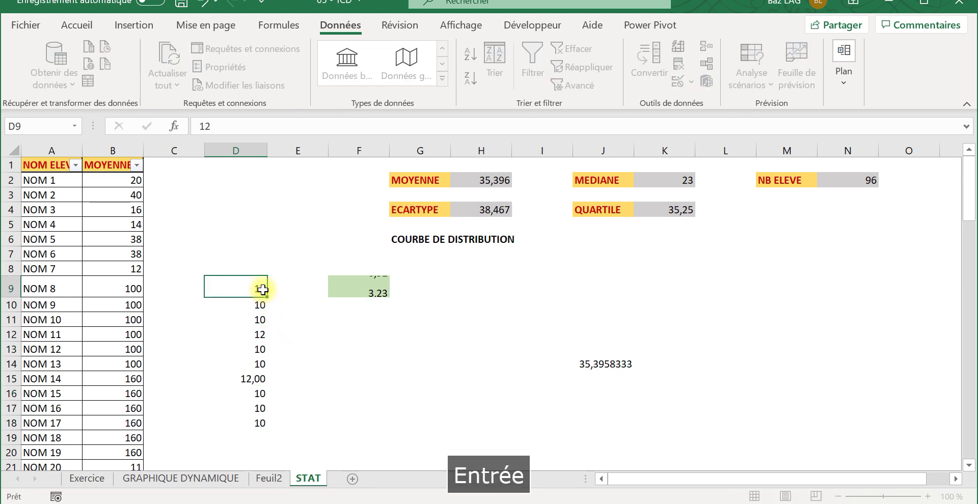
left_click(266, 291)
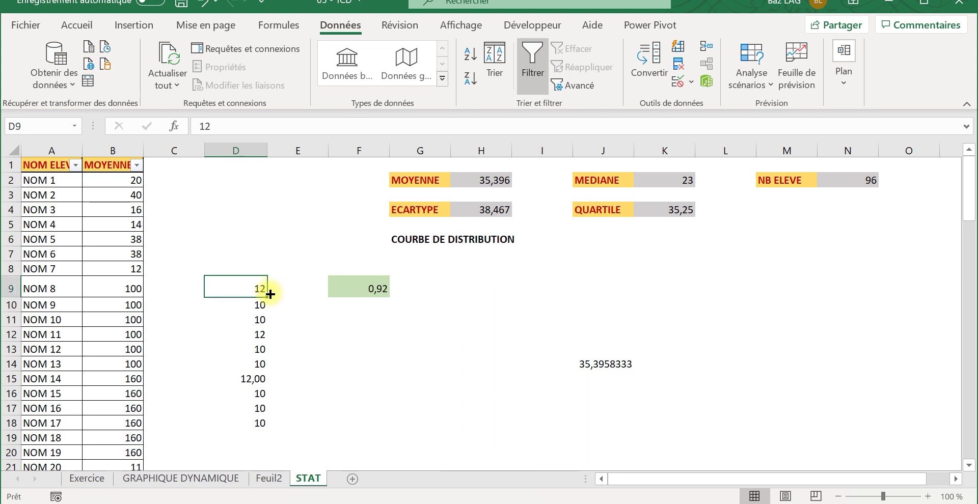
left_click_drag(269, 291, 246, 423)
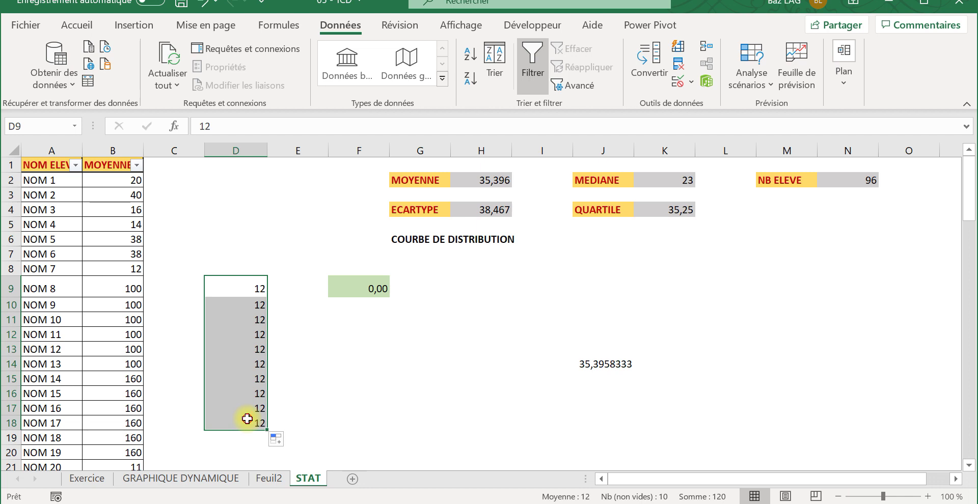
left_click(247, 421)
type("100000")
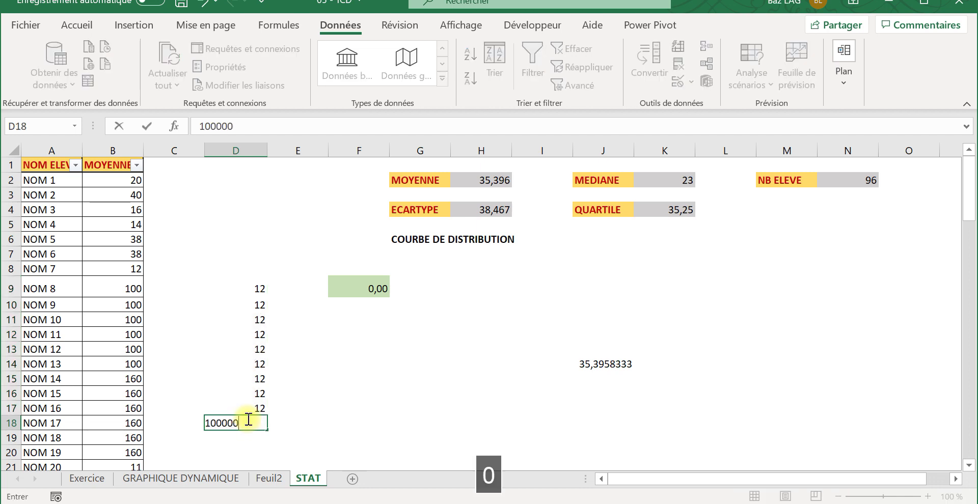
type("00000µ")
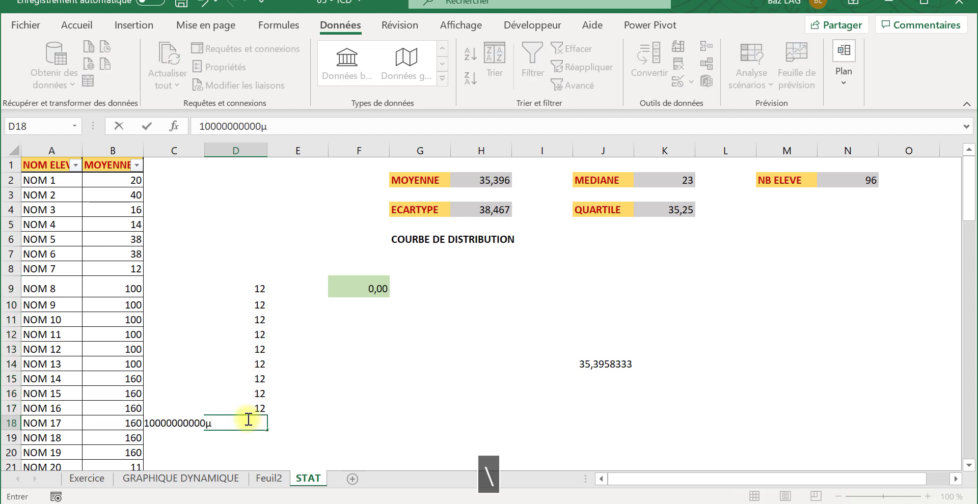
key("BackSpace")
key("Return")
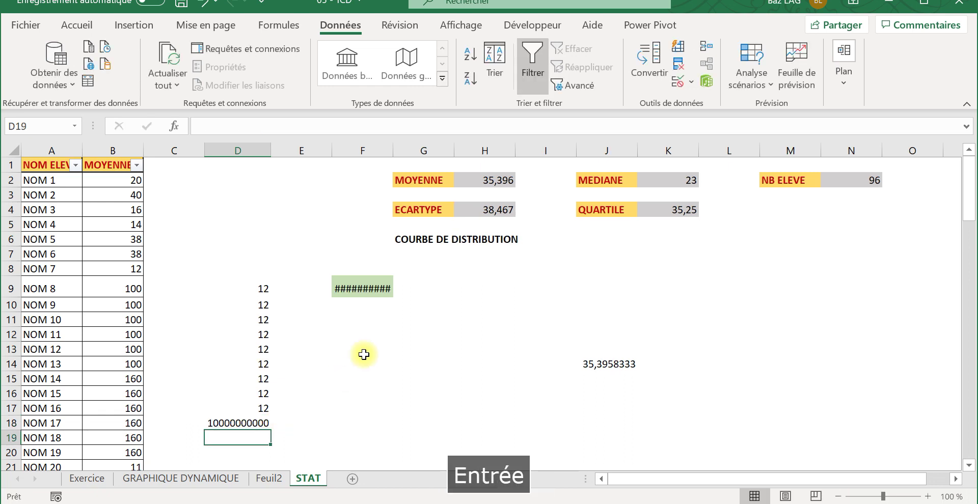
left_click_drag(393, 150, 424, 146)
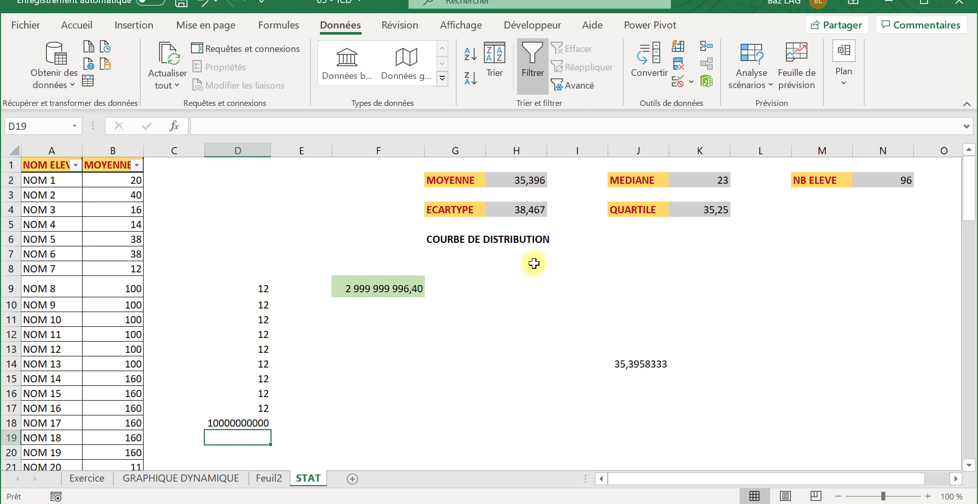
Review the median formula in K2, the quartile formula in K4 and the student count formula in N2
left_click(689, 183)
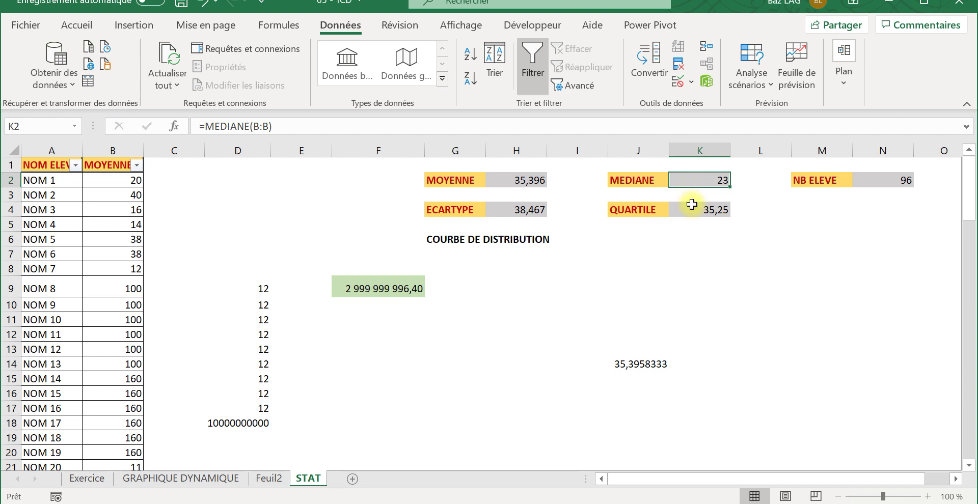
left_click(696, 211)
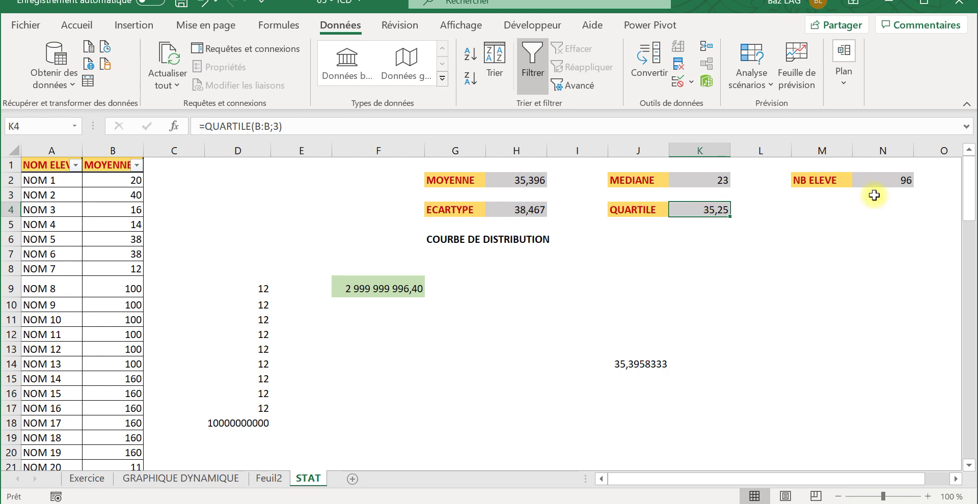
left_click(882, 176)
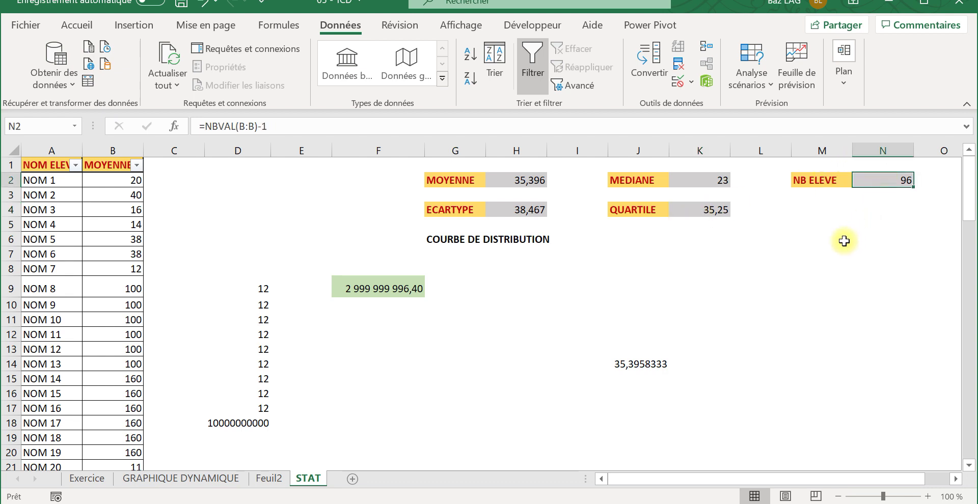